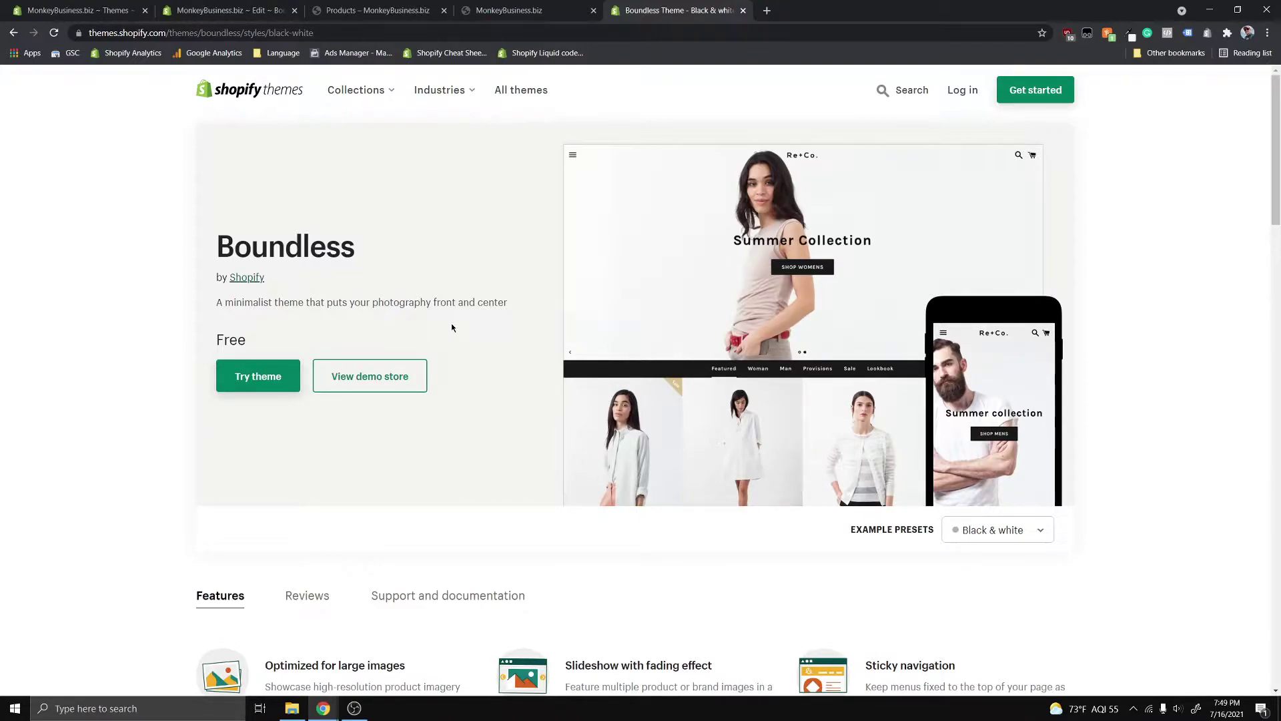
Open the Catalog 1 Products collection page from the storefront preview's menu
drag(392, 220, 435, 331)
click(468, 334)
scroll(494, 341, down, 1)
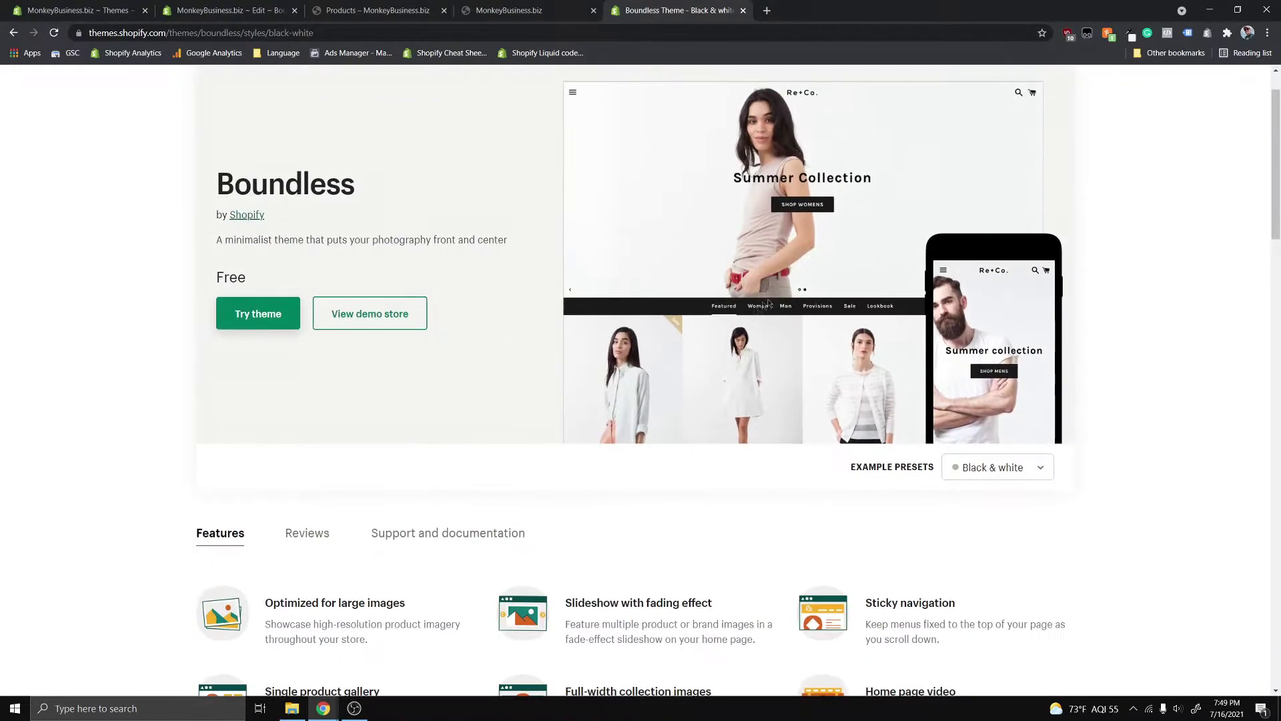
scroll(494, 340, up, 1)
scroll(704, 465, down, 1)
scroll(704, 465, up, 1)
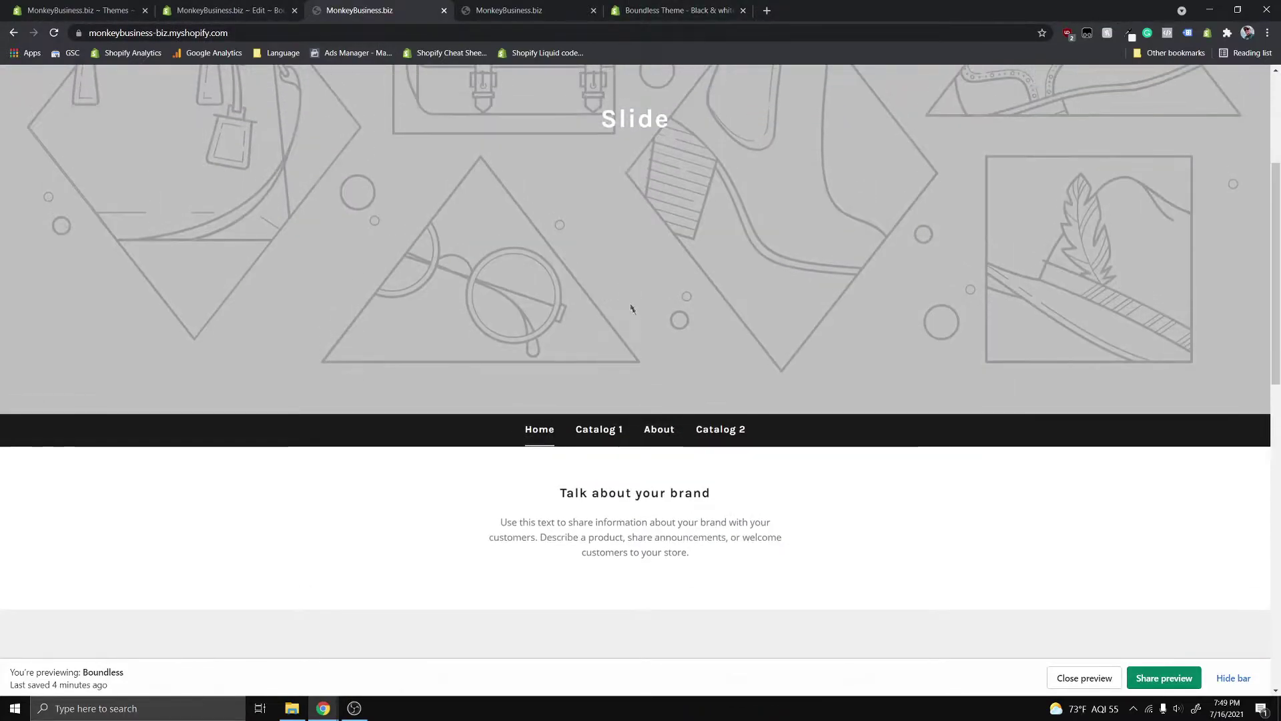
scroll(620, 347, down, 3)
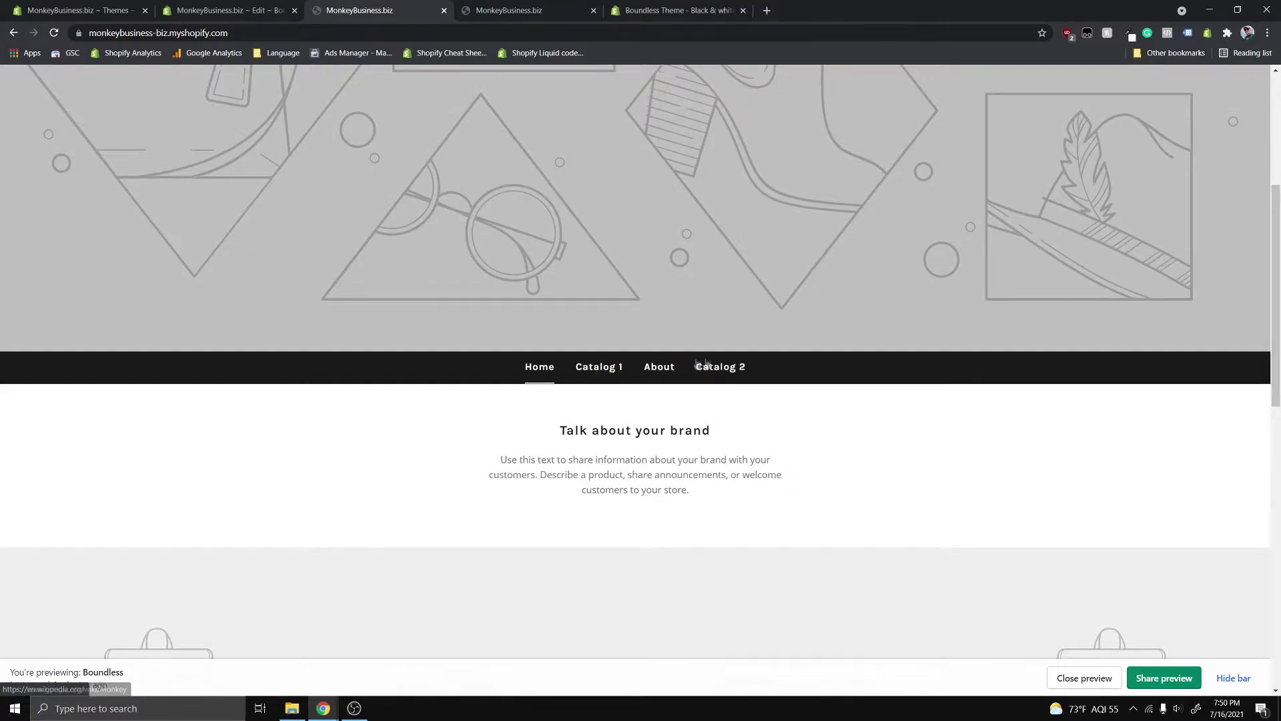
click(601, 375)
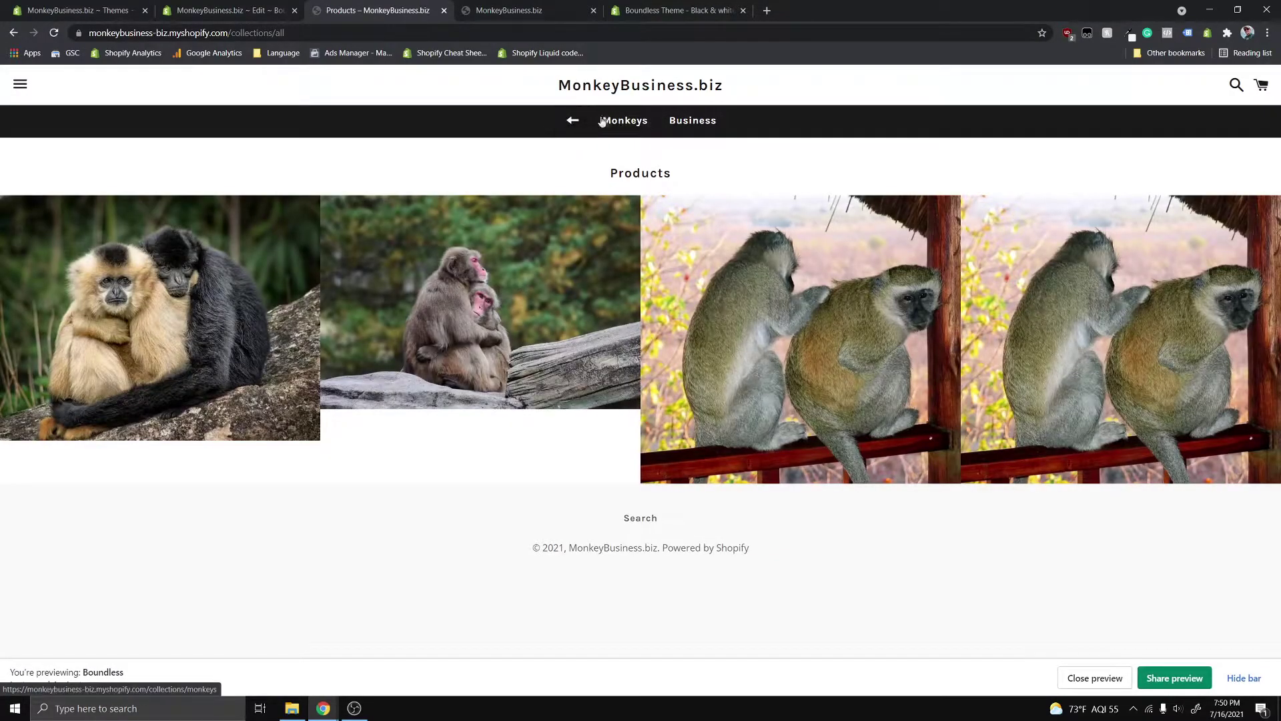
Open Catalog 1's Monkeys and Business submenu and go back to the main menu, four times
click(587, 125)
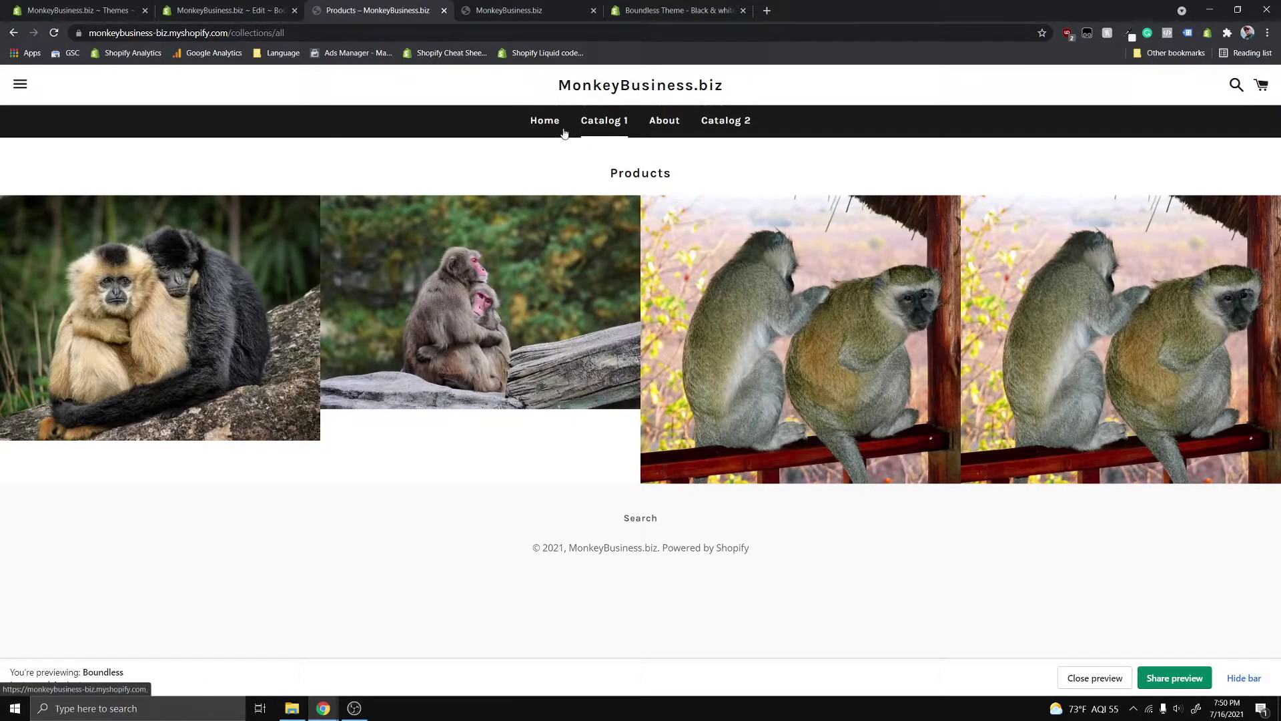
click(596, 124)
click(589, 124)
click(605, 125)
click(570, 122)
click(598, 127)
click(572, 123)
click(602, 124)
click(567, 122)
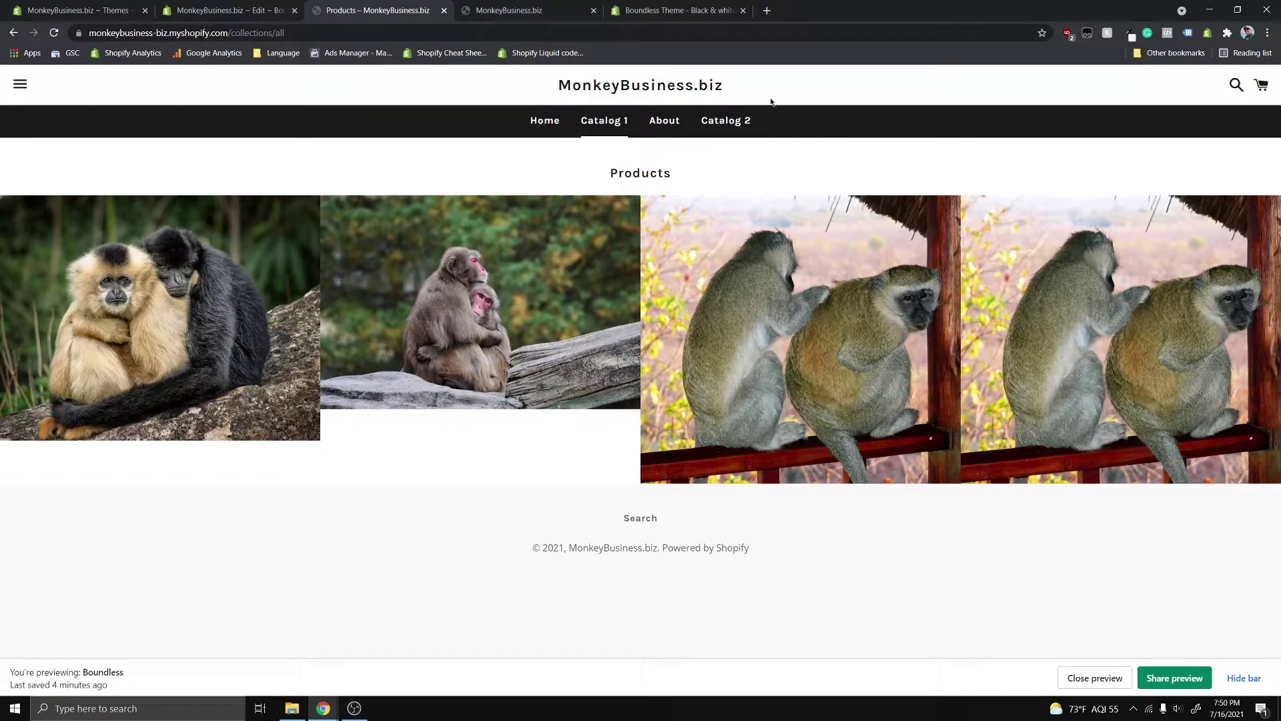
click(530, 10)
On the MonkeyBusiness.biz home page, open and close Catalog 1's submenu, then Catalog 2's, then Catalog 1's again
scroll(551, 373, down, 1)
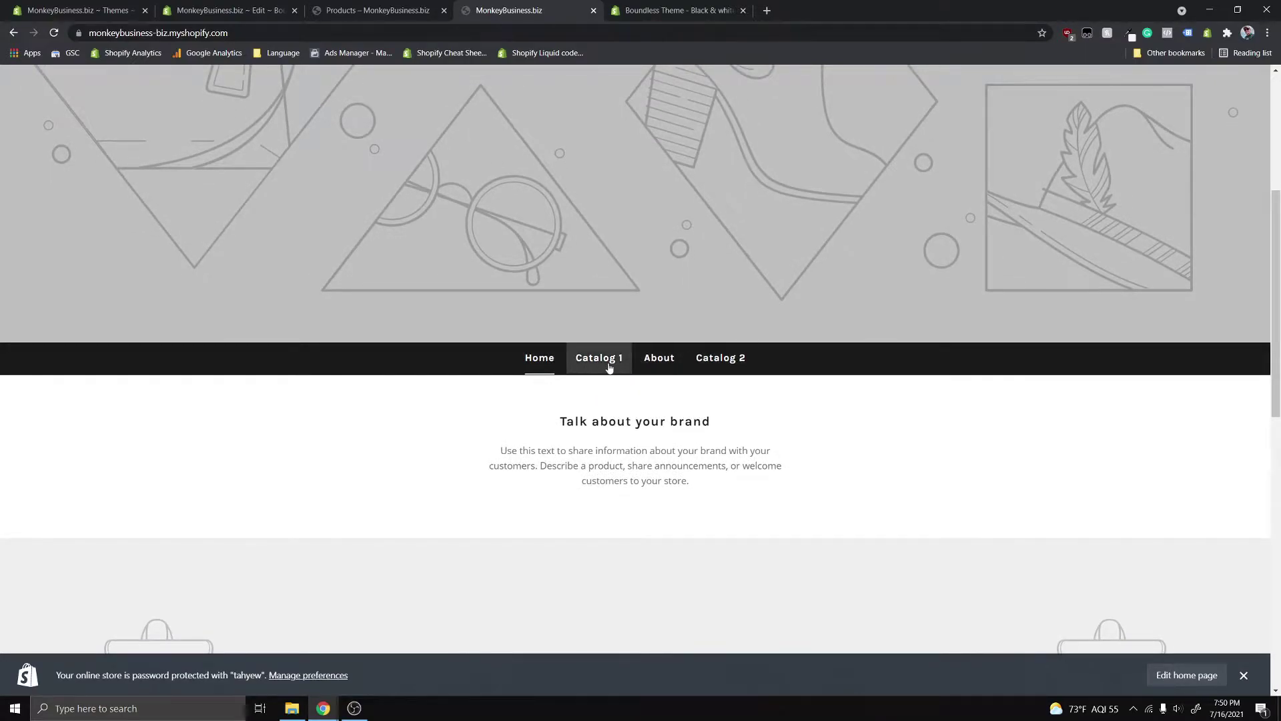
scroll(595, 360, up, 1)
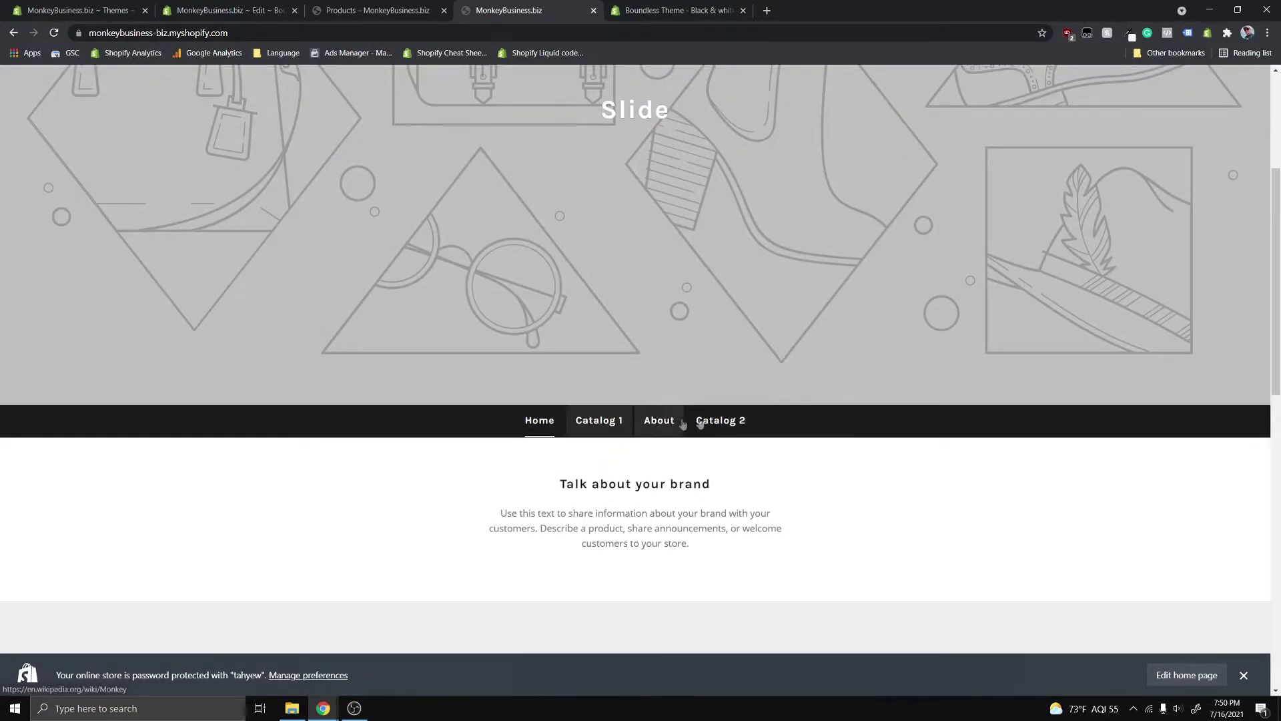
click(612, 428)
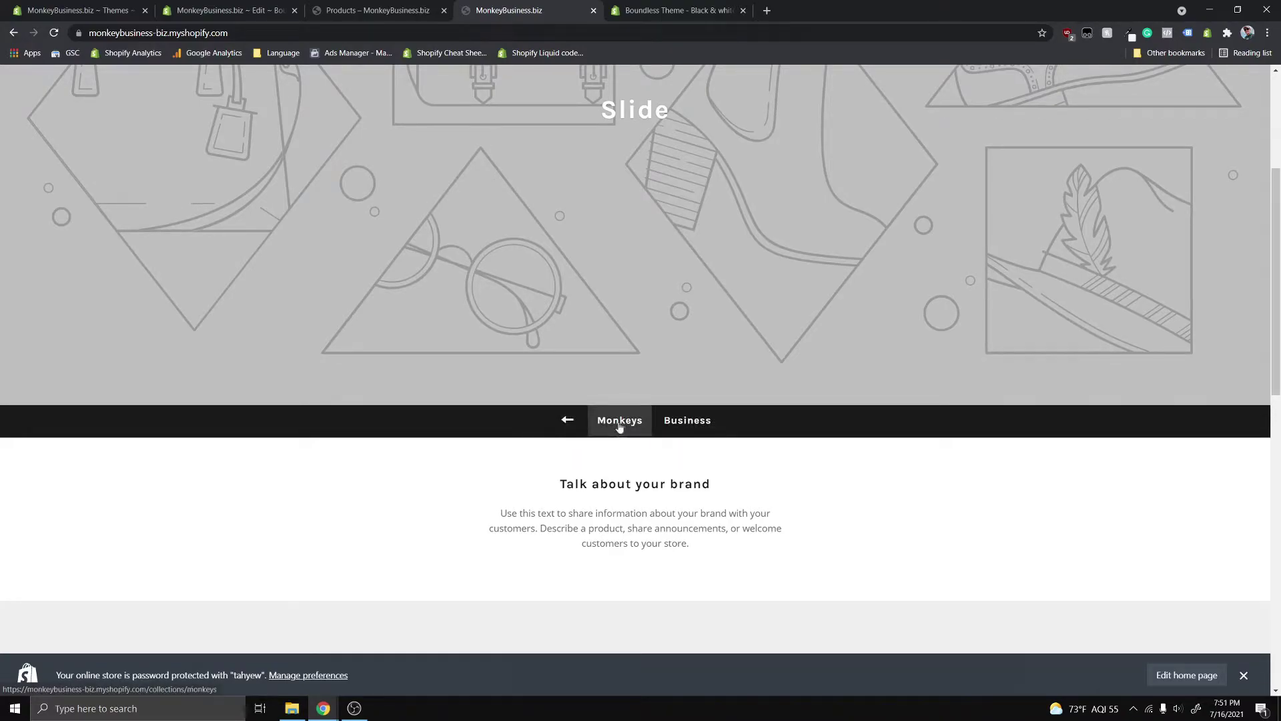
click(567, 421)
click(614, 425)
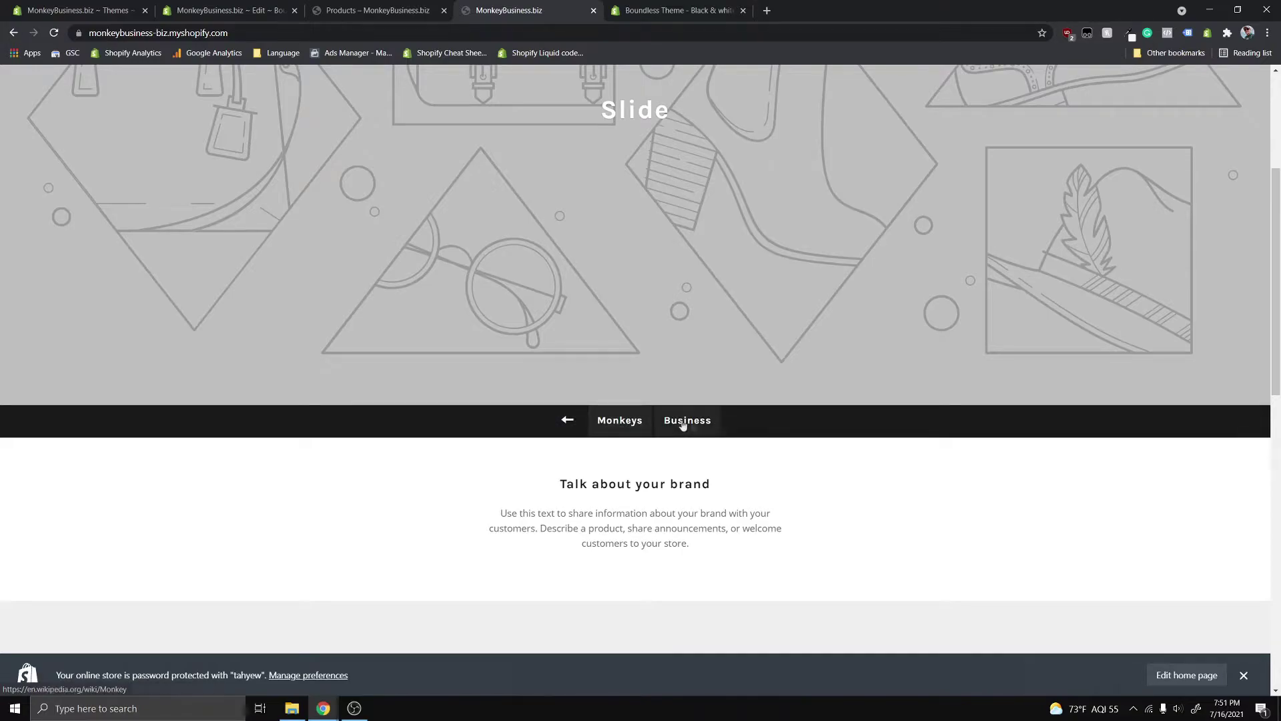
click(568, 420)
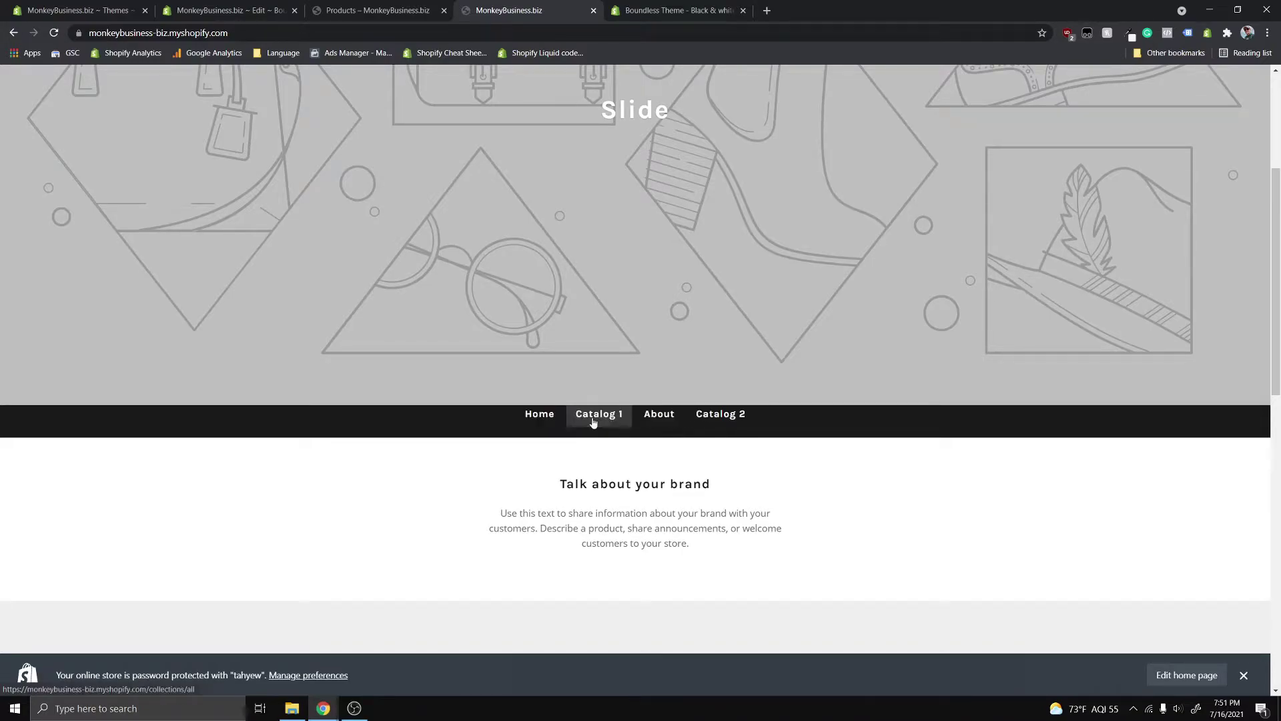
click(734, 422)
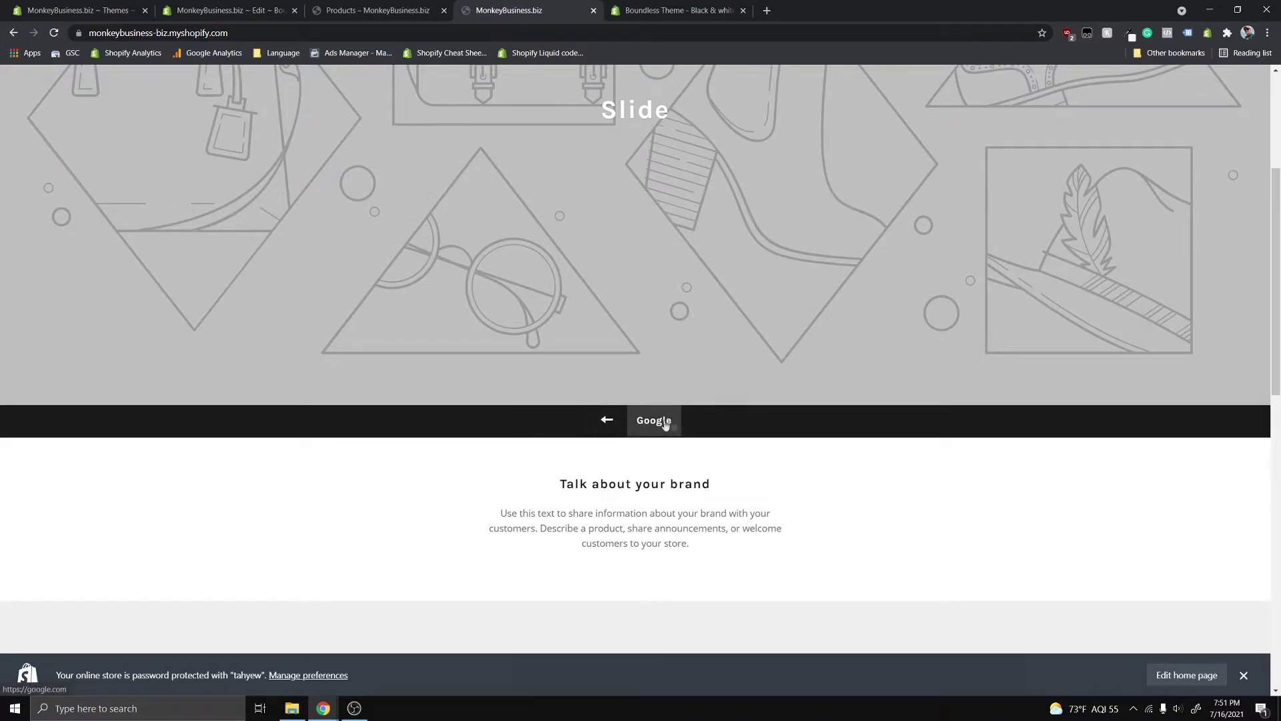
click(607, 420)
click(611, 424)
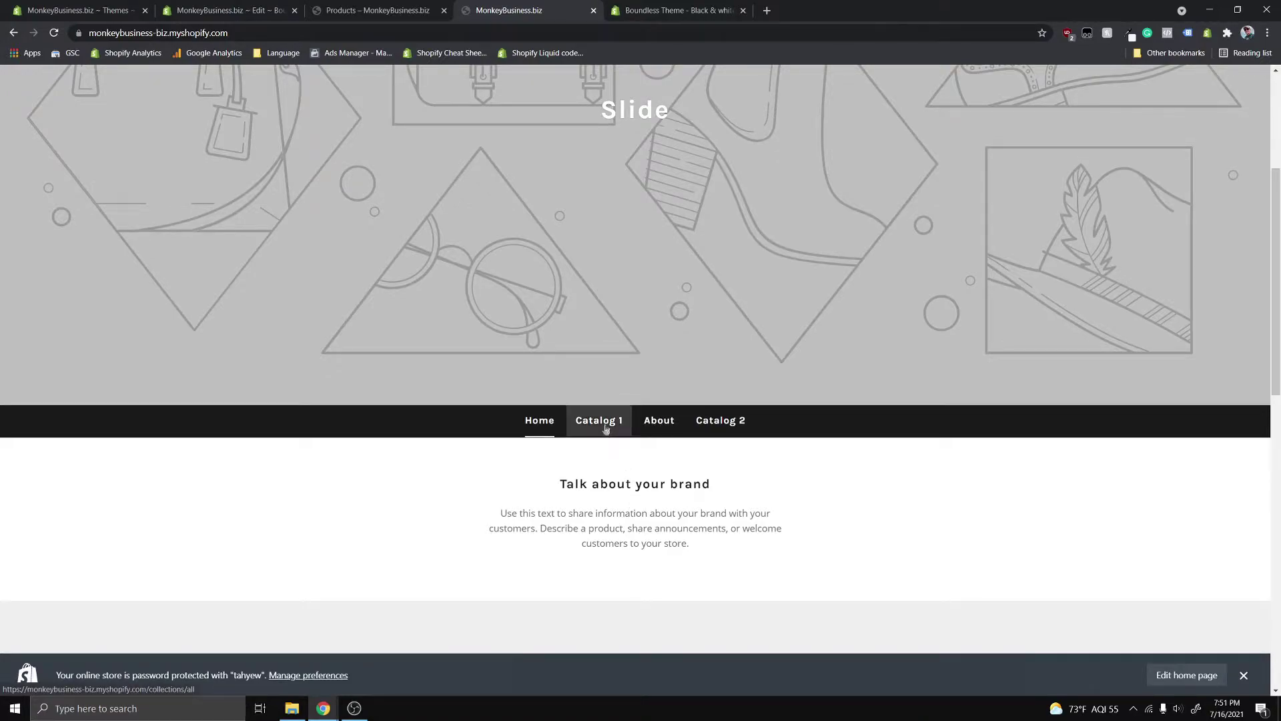
click(601, 421)
Show the Actions dropdown next to Customize for the current Boundless theme
click(126, 10)
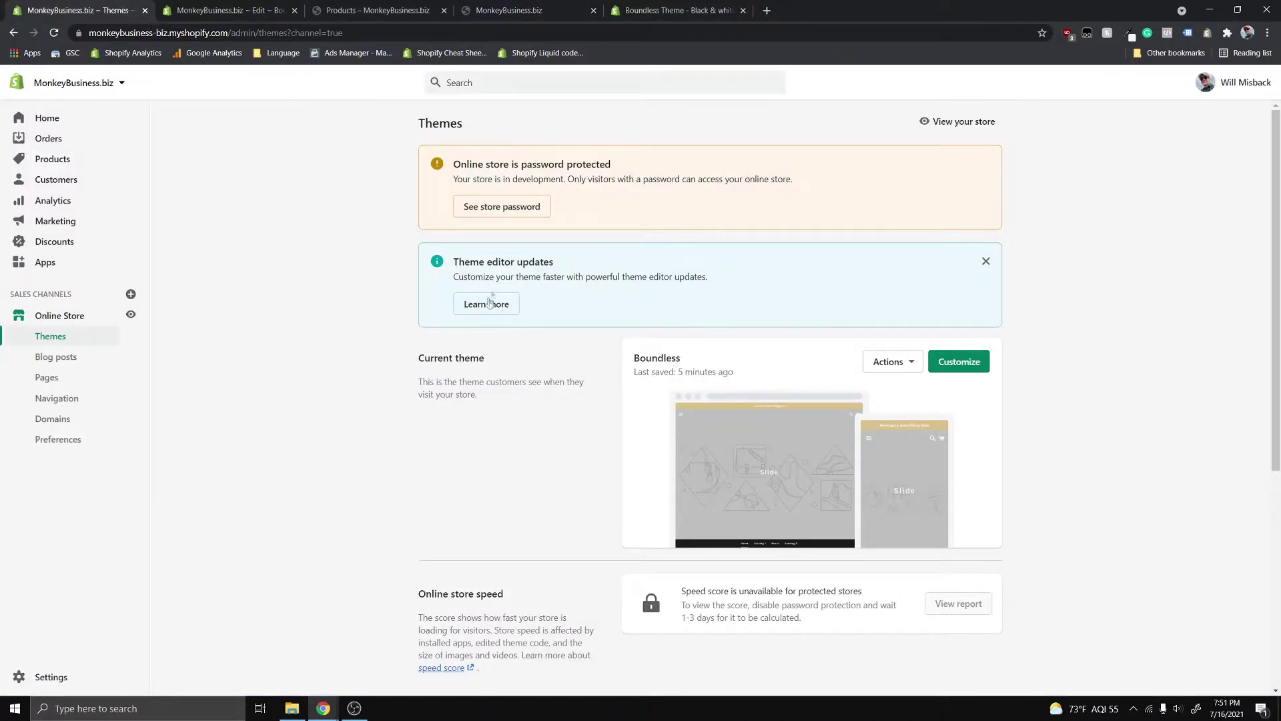
scroll(425, 336, down, 2)
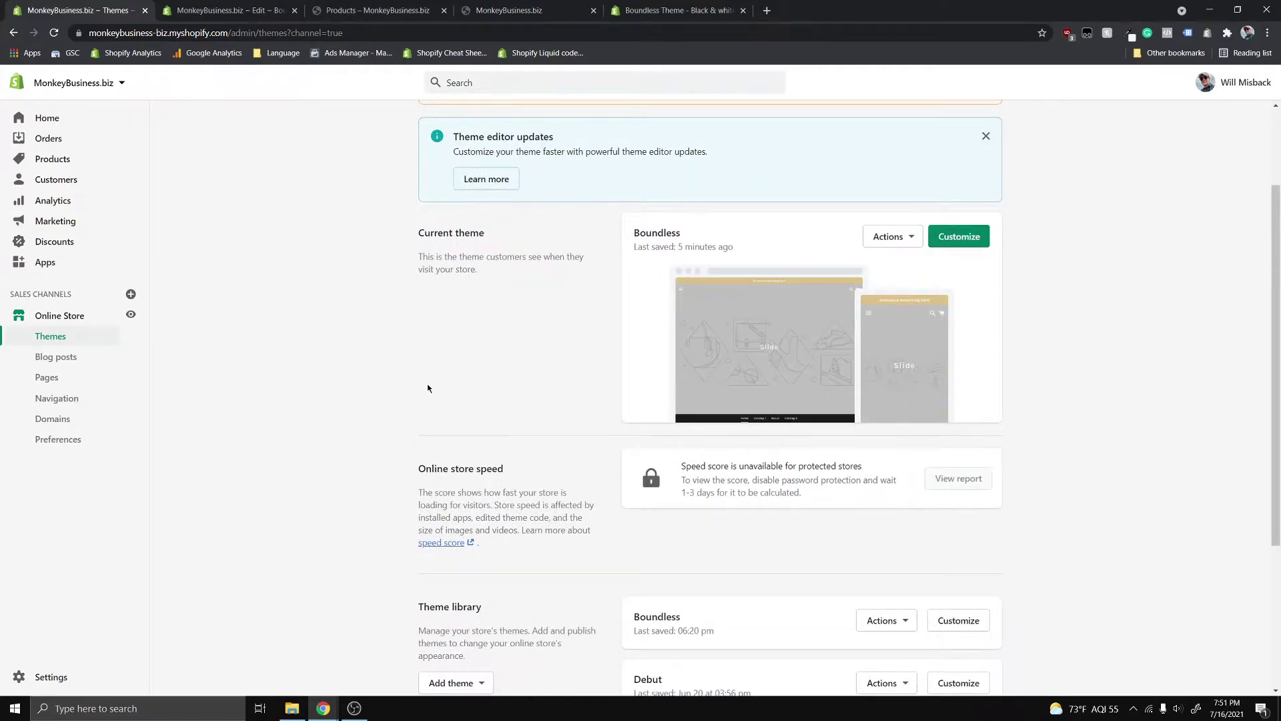
scroll(428, 388, up, 2)
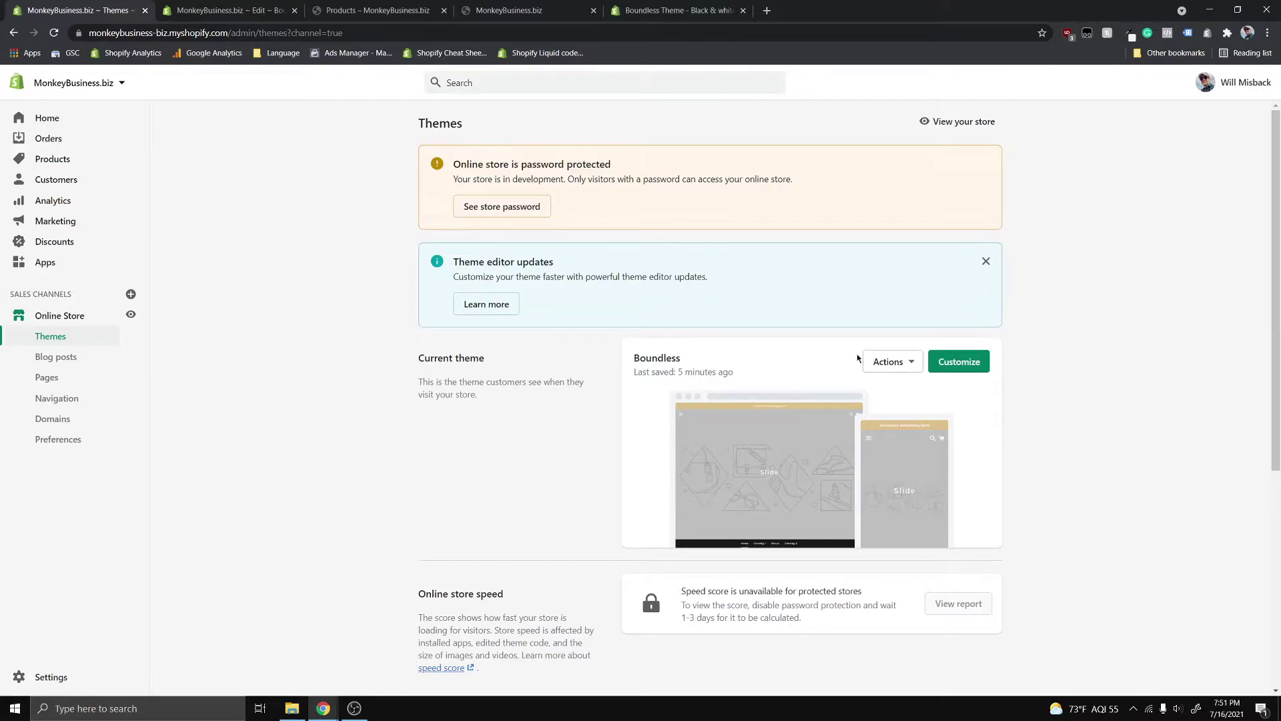
click(884, 362)
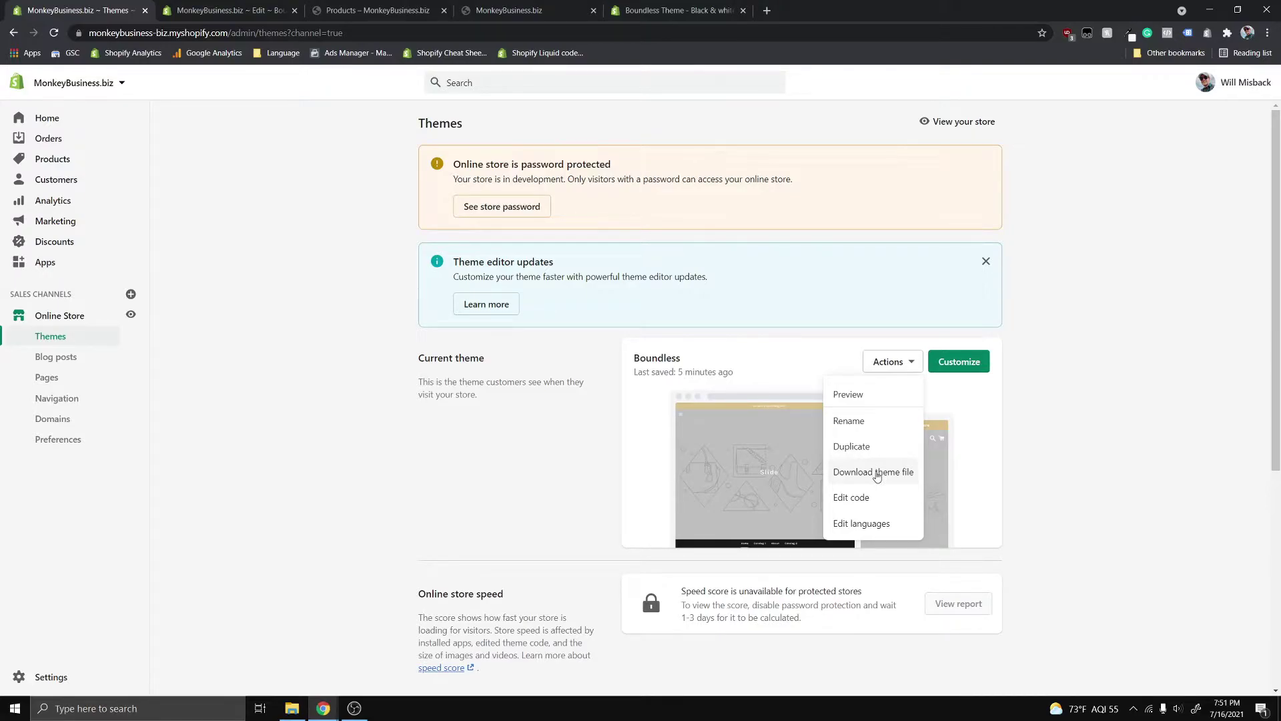
click(1026, 436)
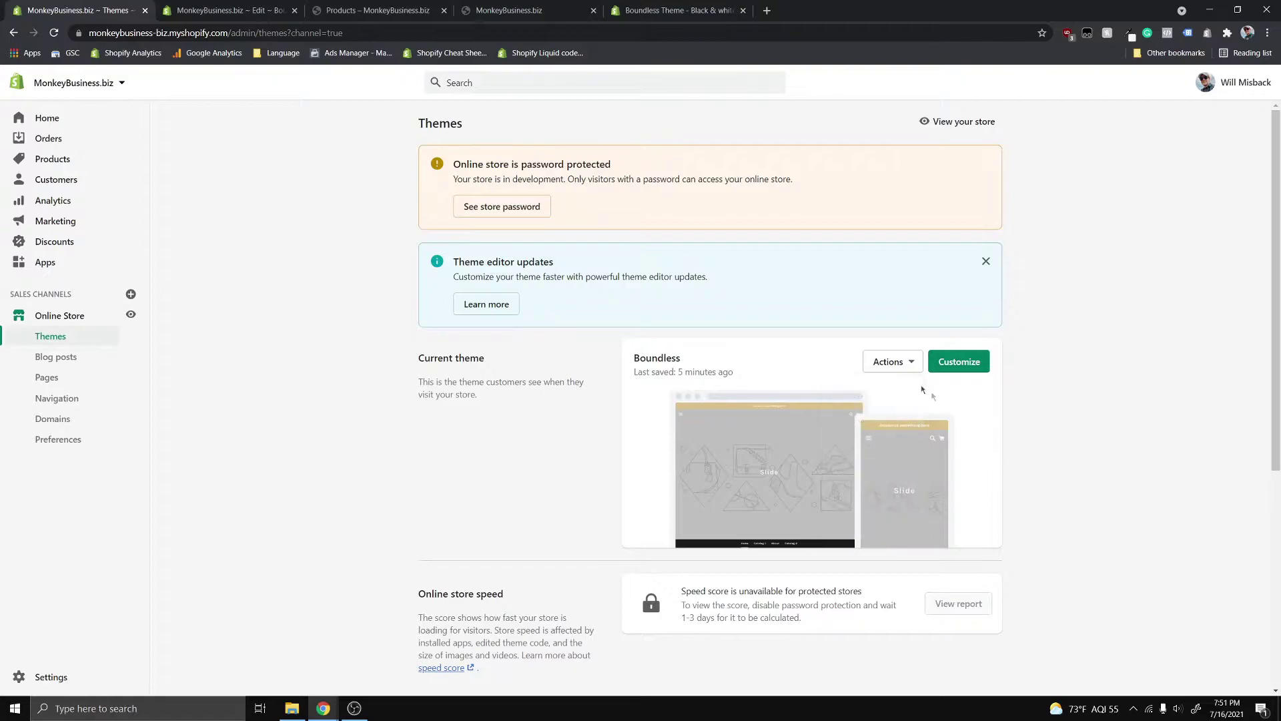
click(892, 364)
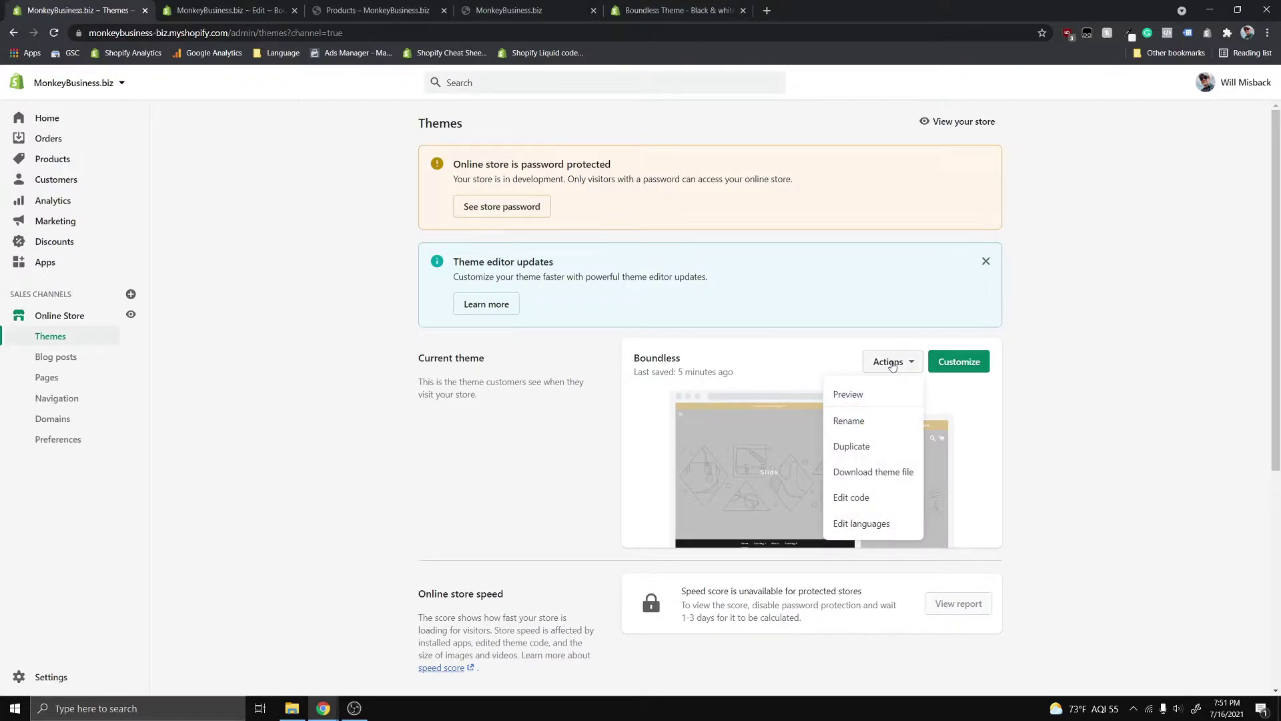
Open the Boundless code editor and load action-bar.liquid from the Sections folder
click(873, 502)
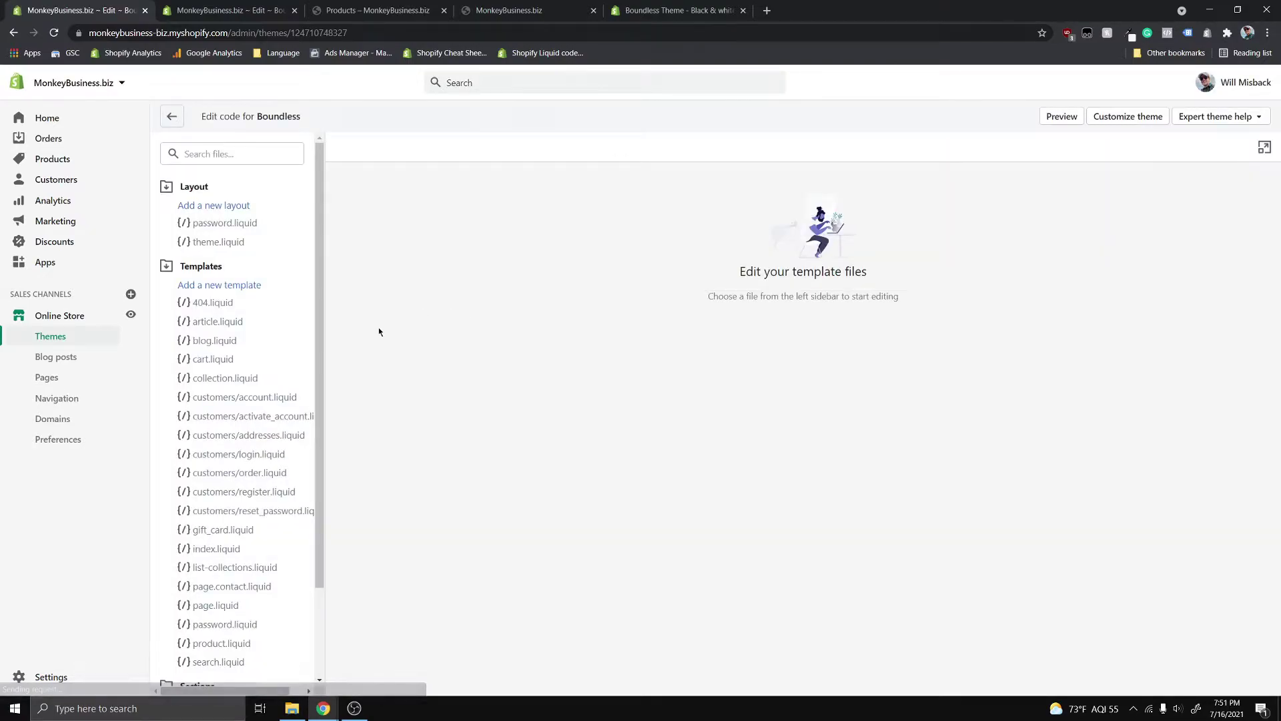
scroll(238, 309, down, 2)
scroll(239, 310, down, 2)
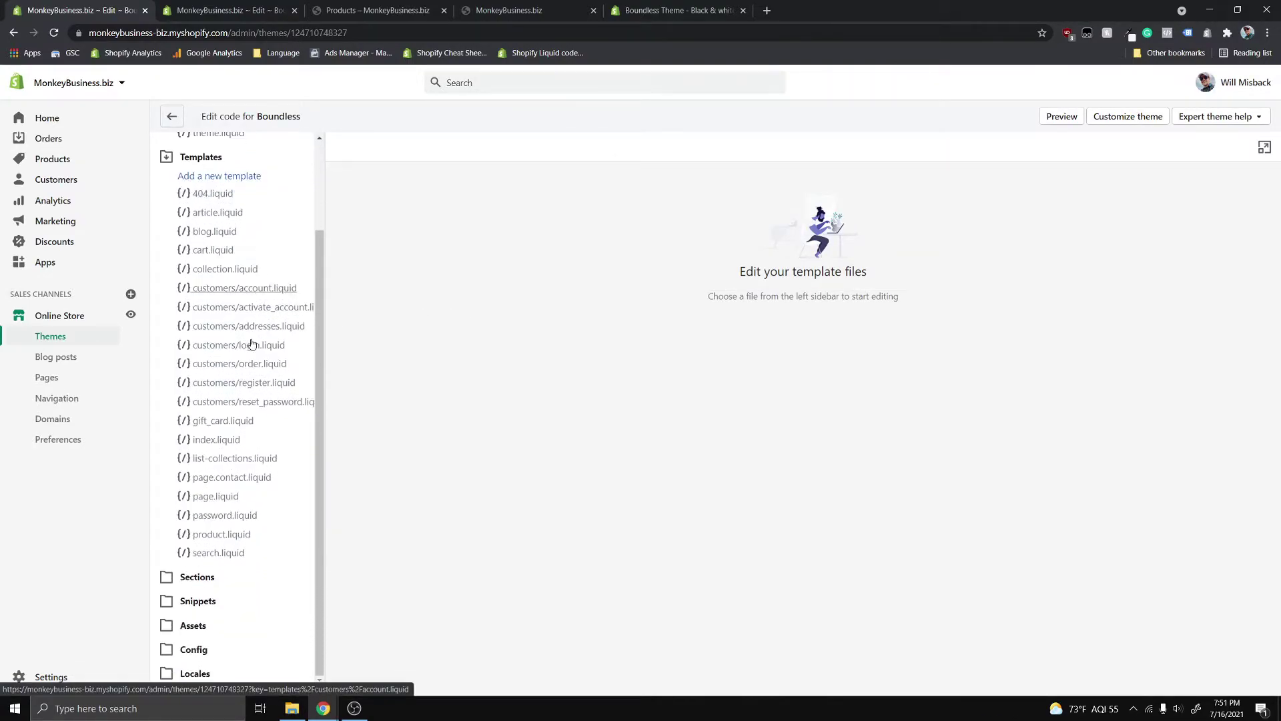
click(209, 577)
scroll(243, 430, down, 5)
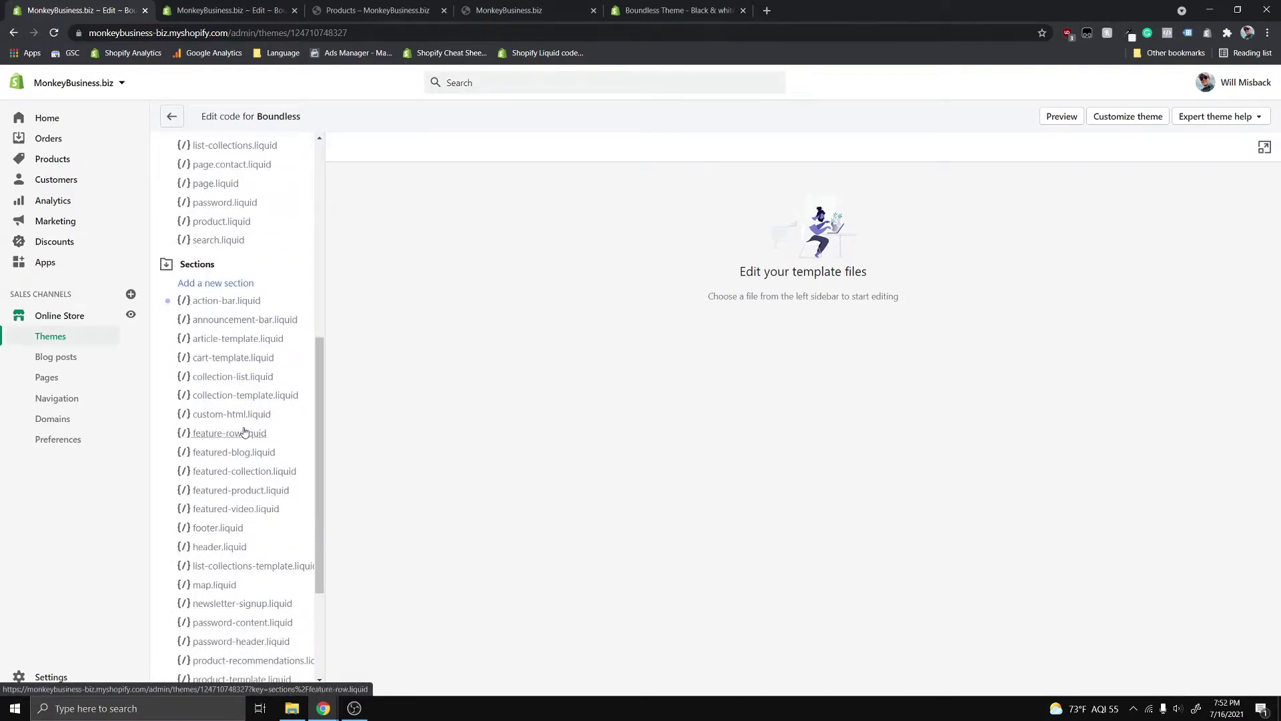
click(220, 302)
Expand the Assets folder and select theme.js.liquid
scroll(227, 307, down, 3)
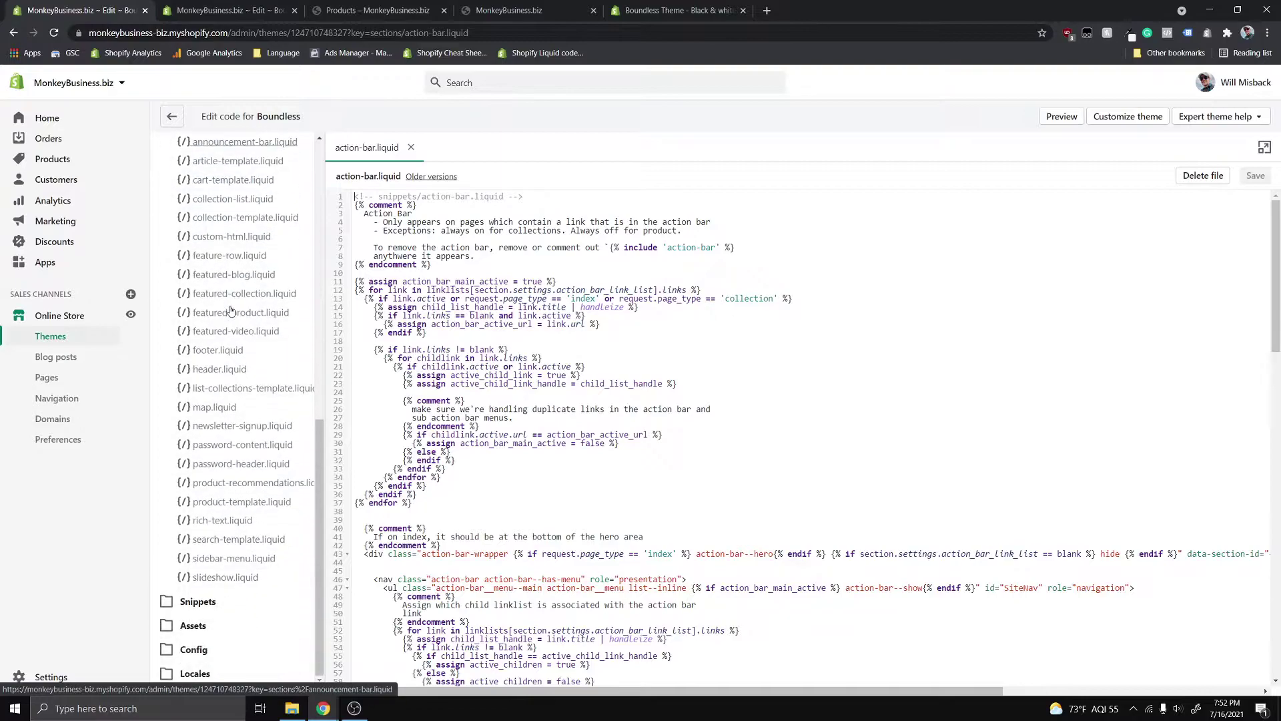
click(201, 627)
scroll(220, 467, down, 4)
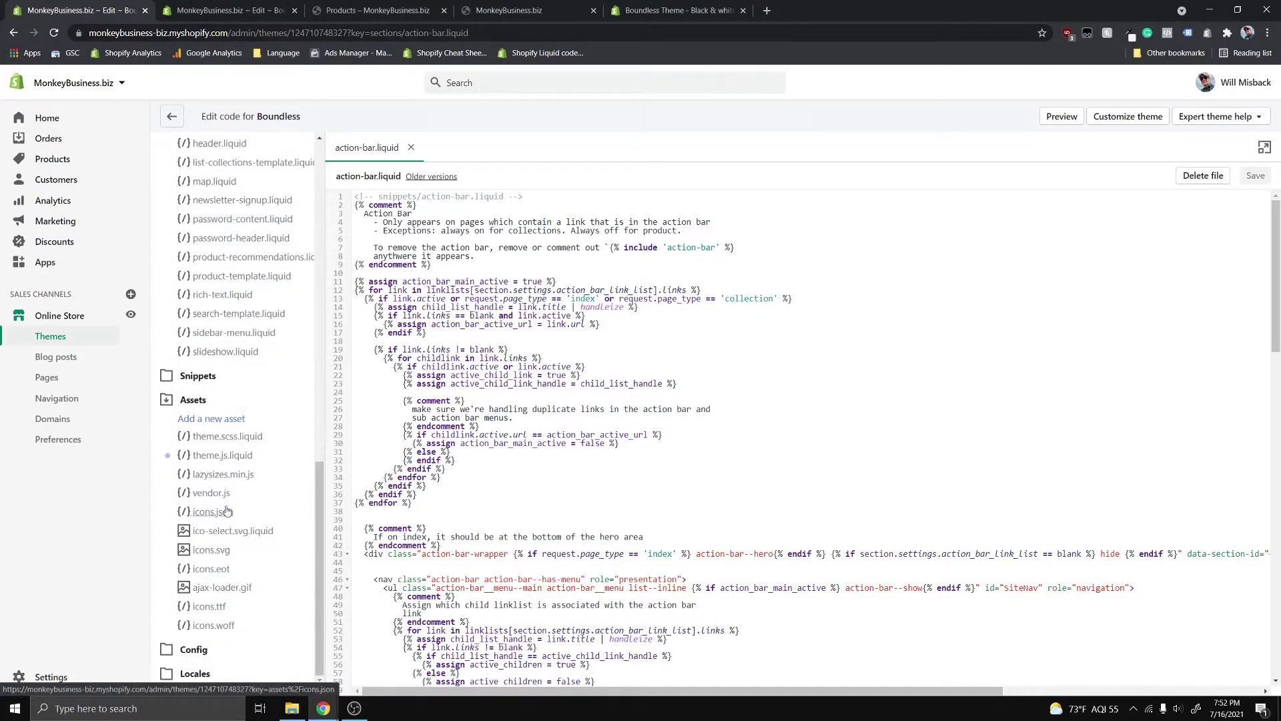
click(220, 458)
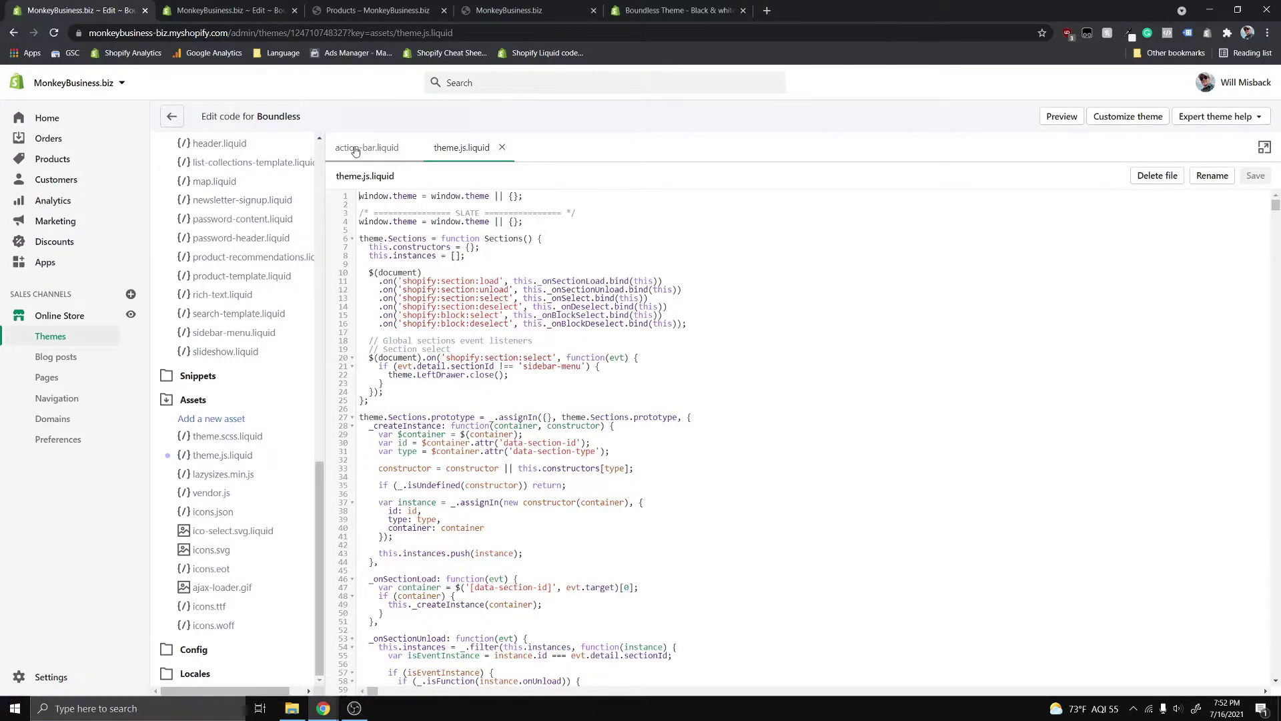
Scroll theme.js.liquid to actionBarDropdowns near line 1134 and click the openSubNavFromNavItem() call
scroll(502, 316, down, 3)
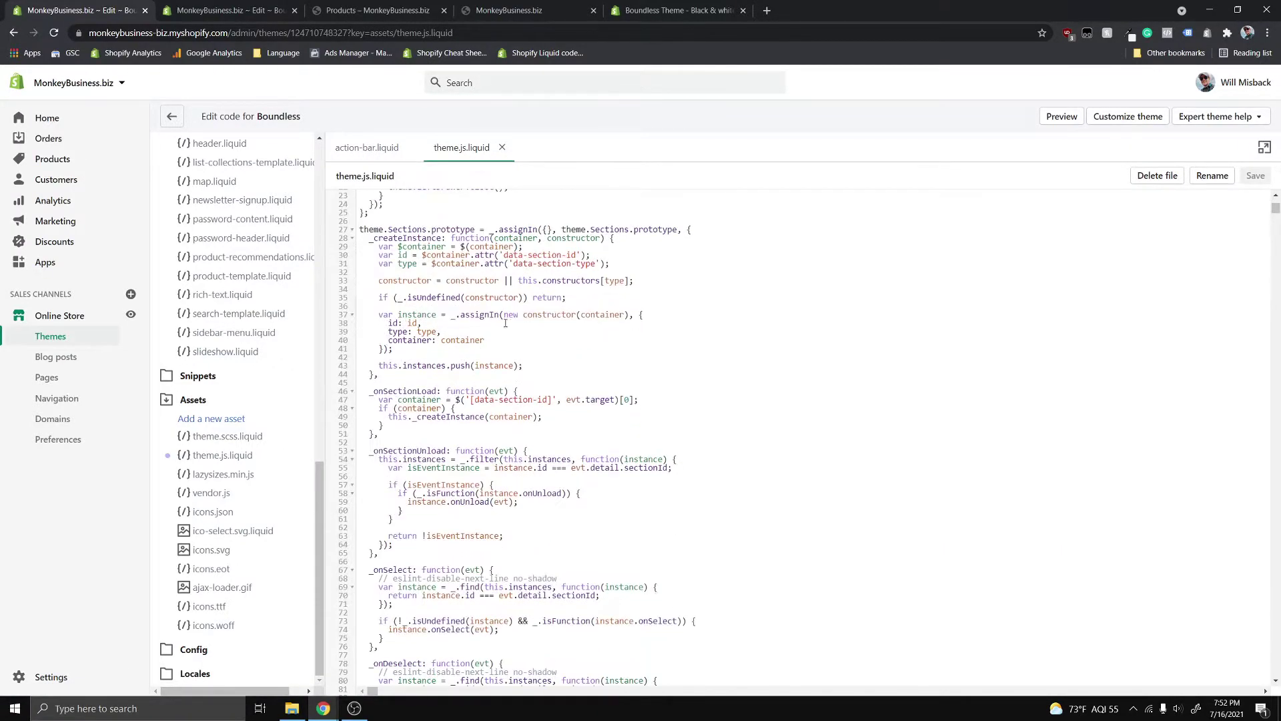
scroll(1254, 209, up, 3)
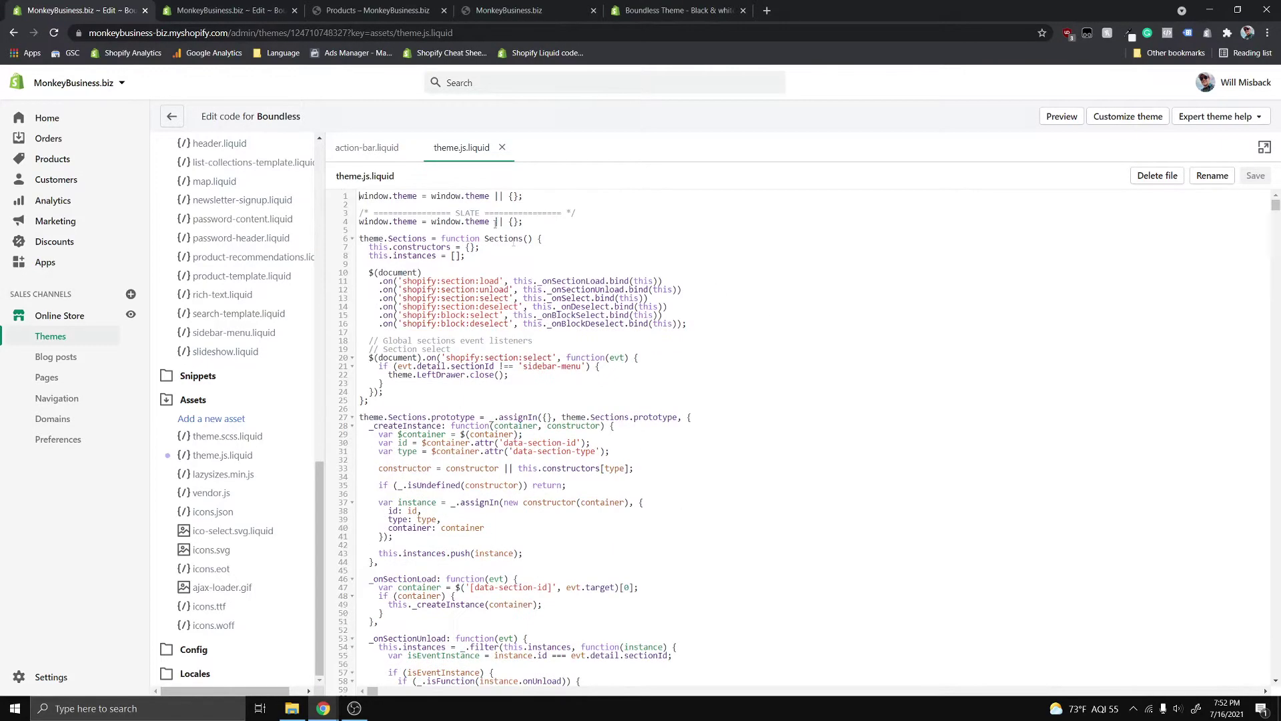
drag(1276, 205, 1273, 373)
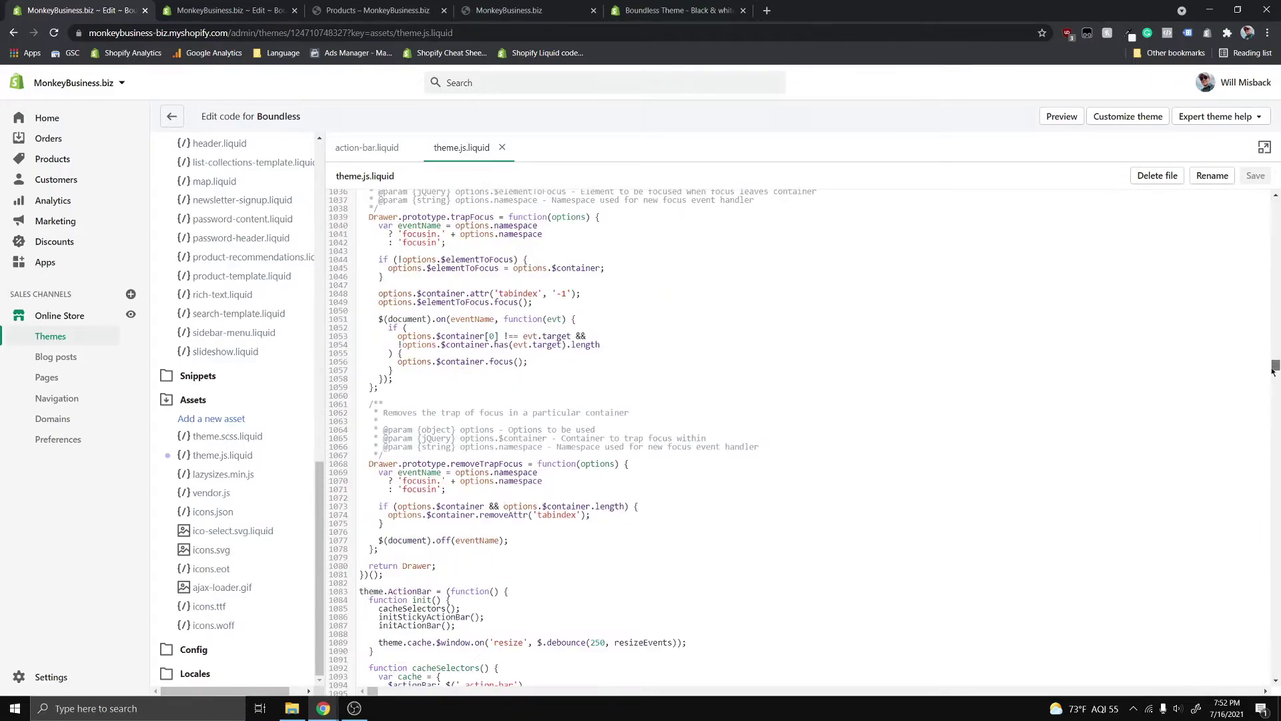
scroll(421, 336, down, 3)
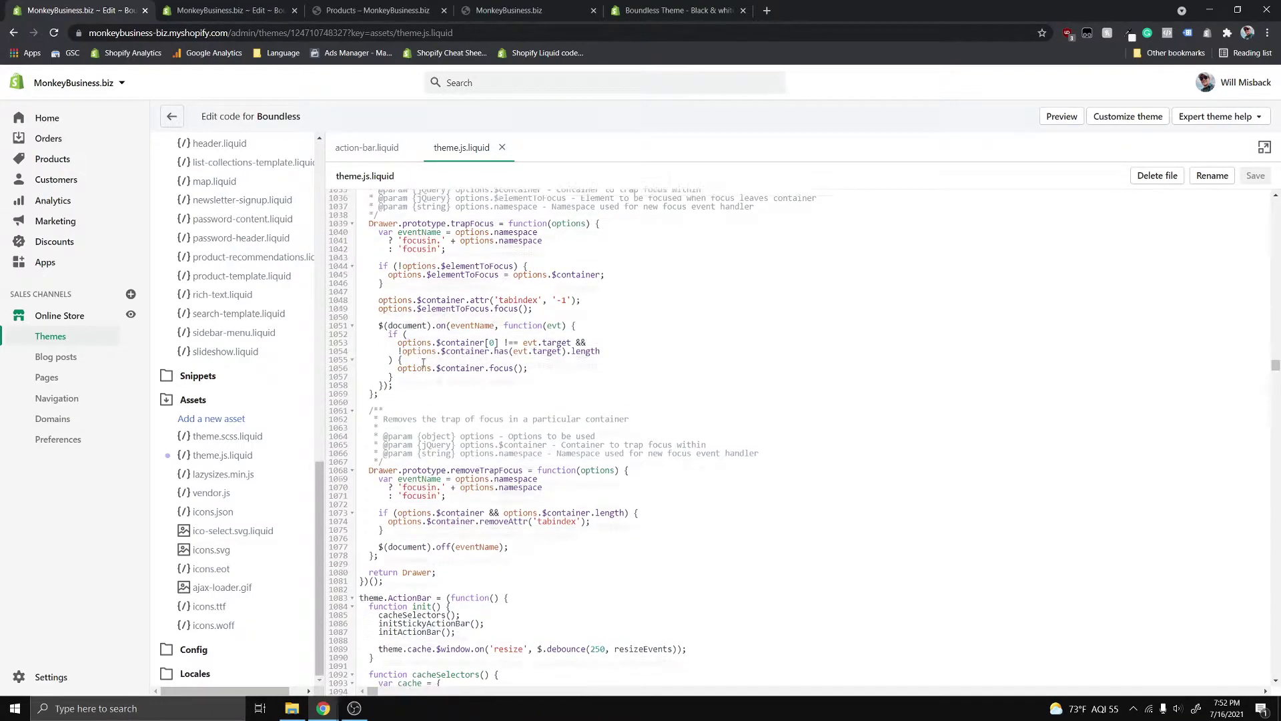
scroll(427, 413, down, 3)
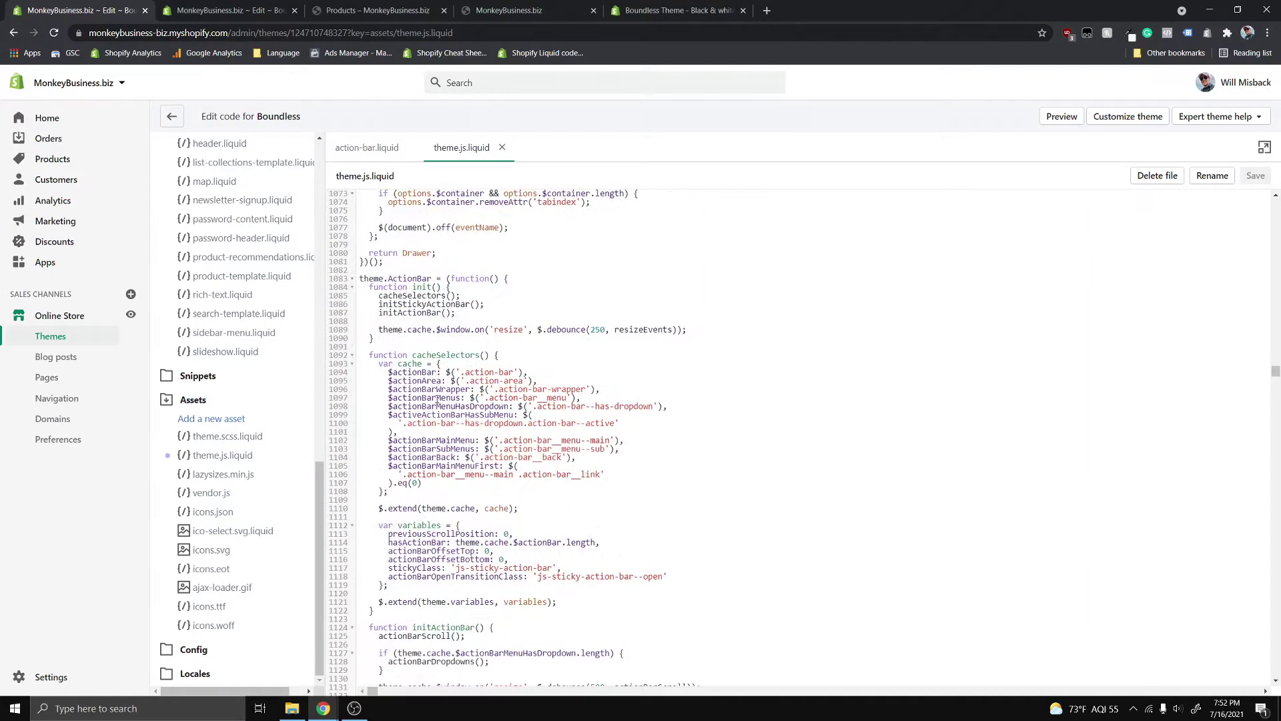
scroll(403, 436, down, 4)
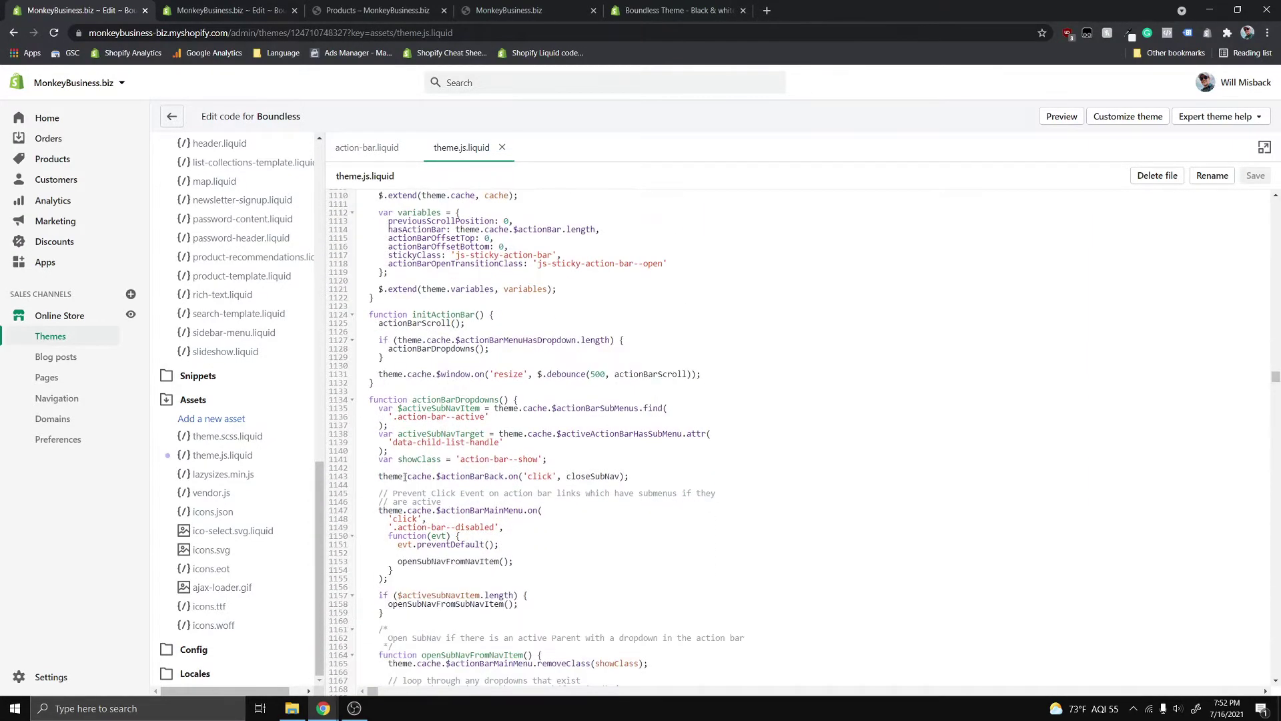
scroll(419, 432, down, 1)
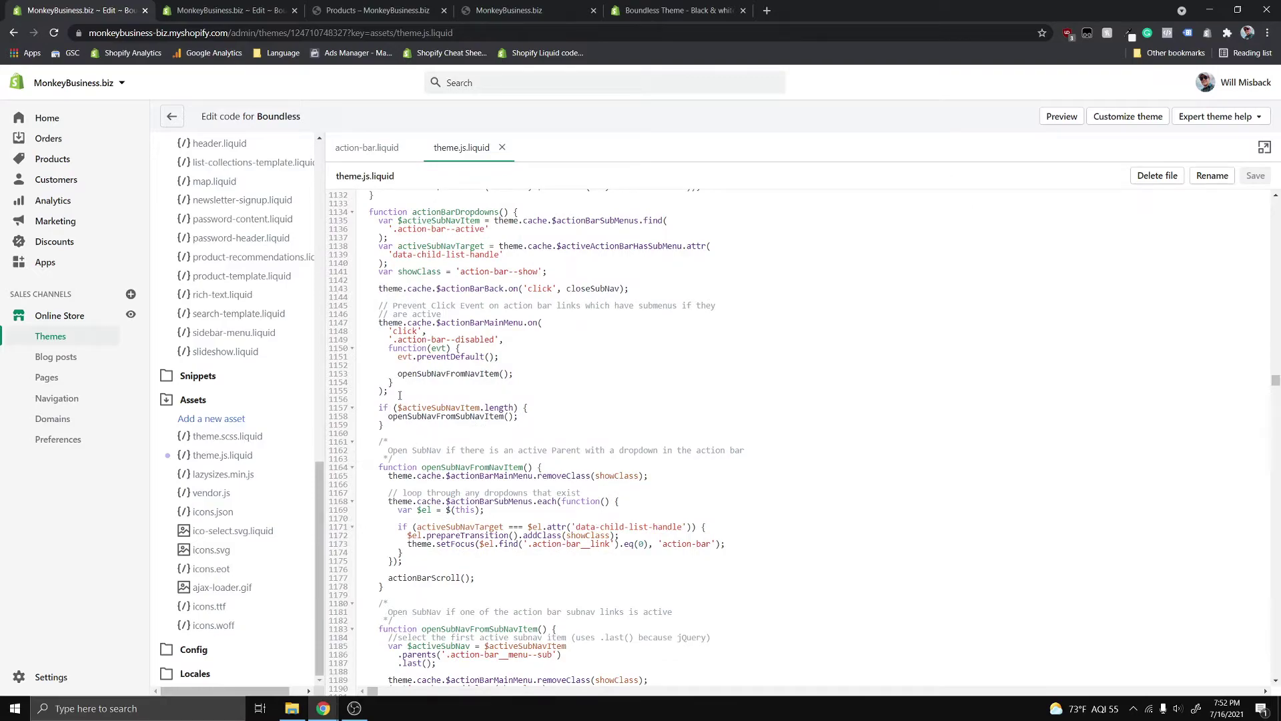
click(397, 374)
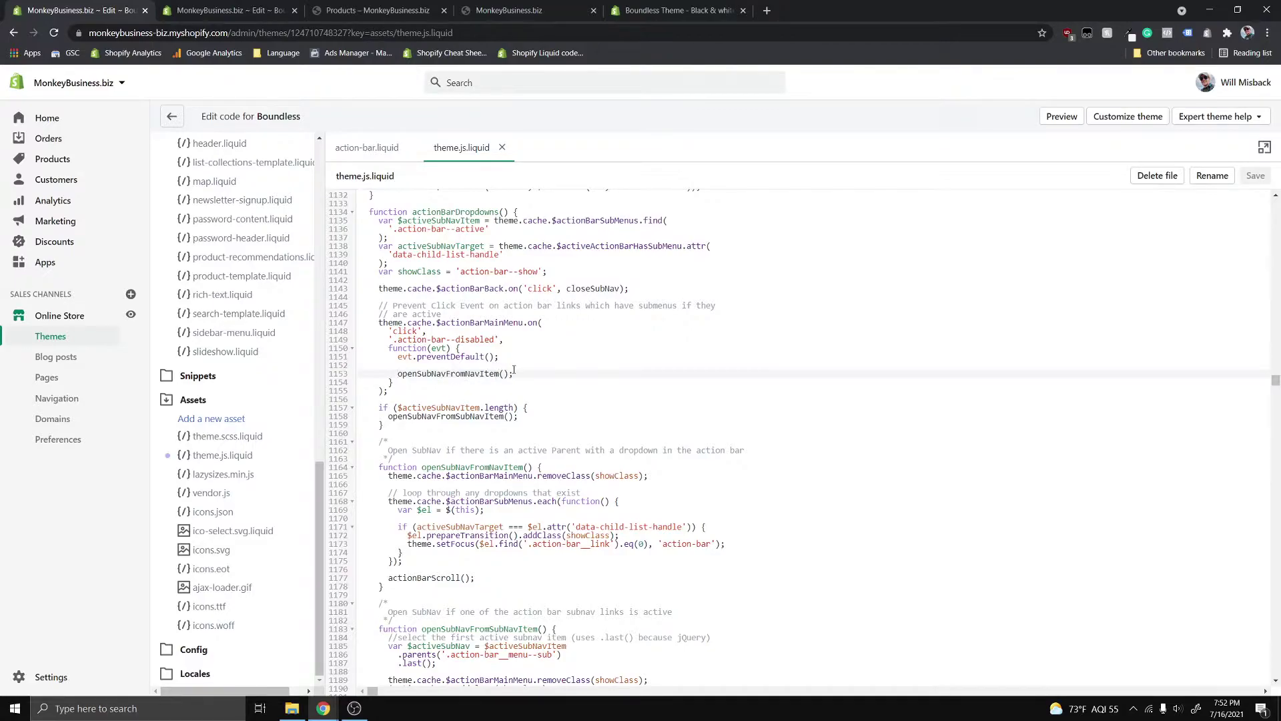
Highlight the main-menu click handler block on lines 1147–1155 to review it
drag(378, 323, 431, 391)
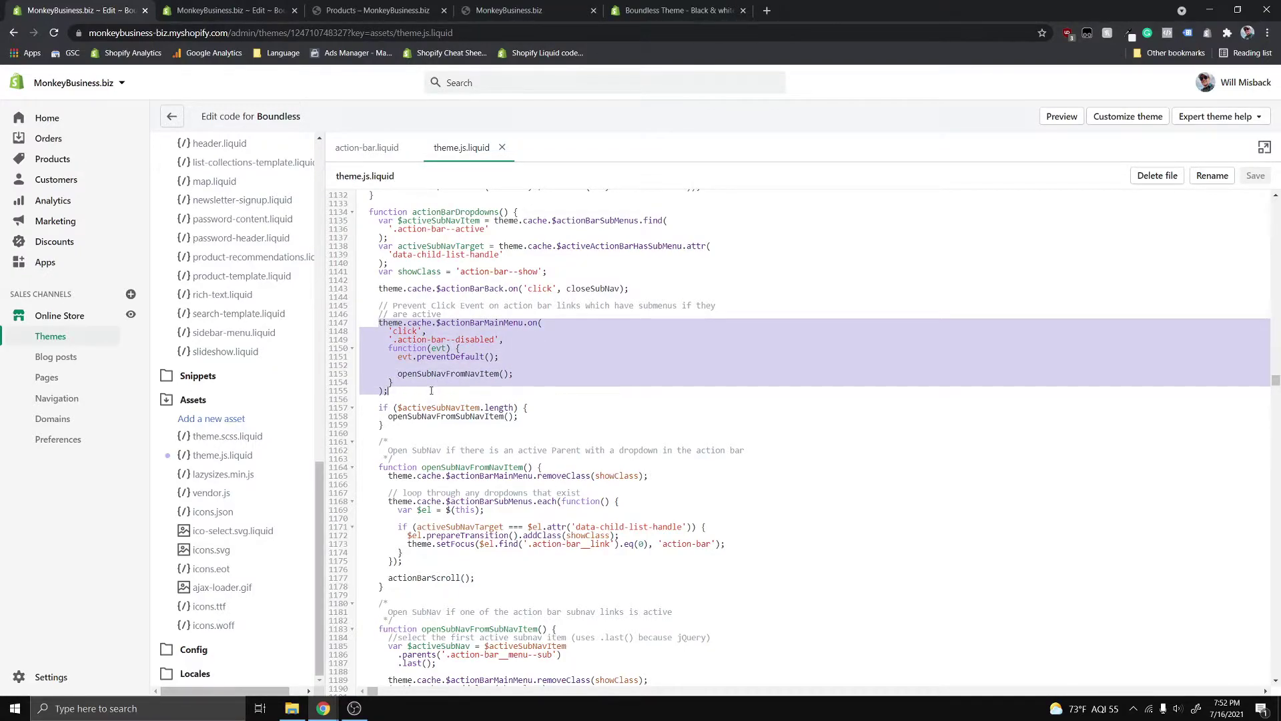
click(431, 390)
drag(380, 323, 532, 325)
click(531, 325)
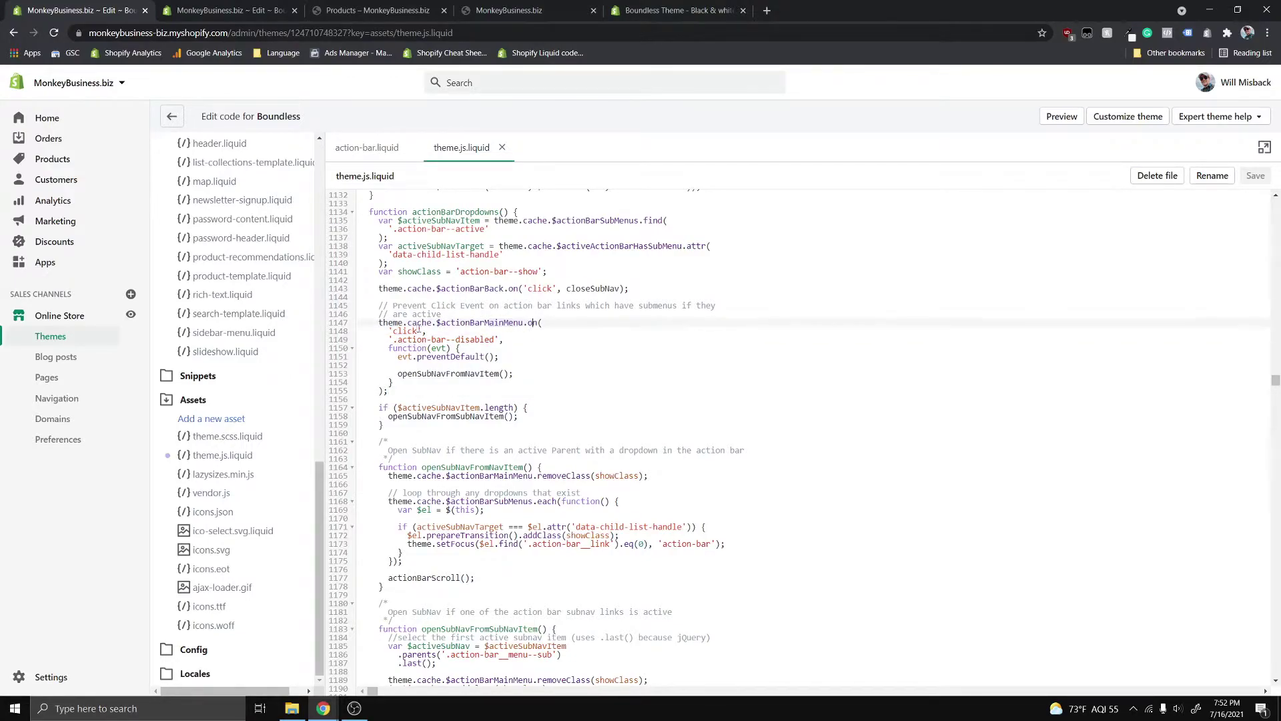
drag(414, 327, 415, 383)
click(415, 383)
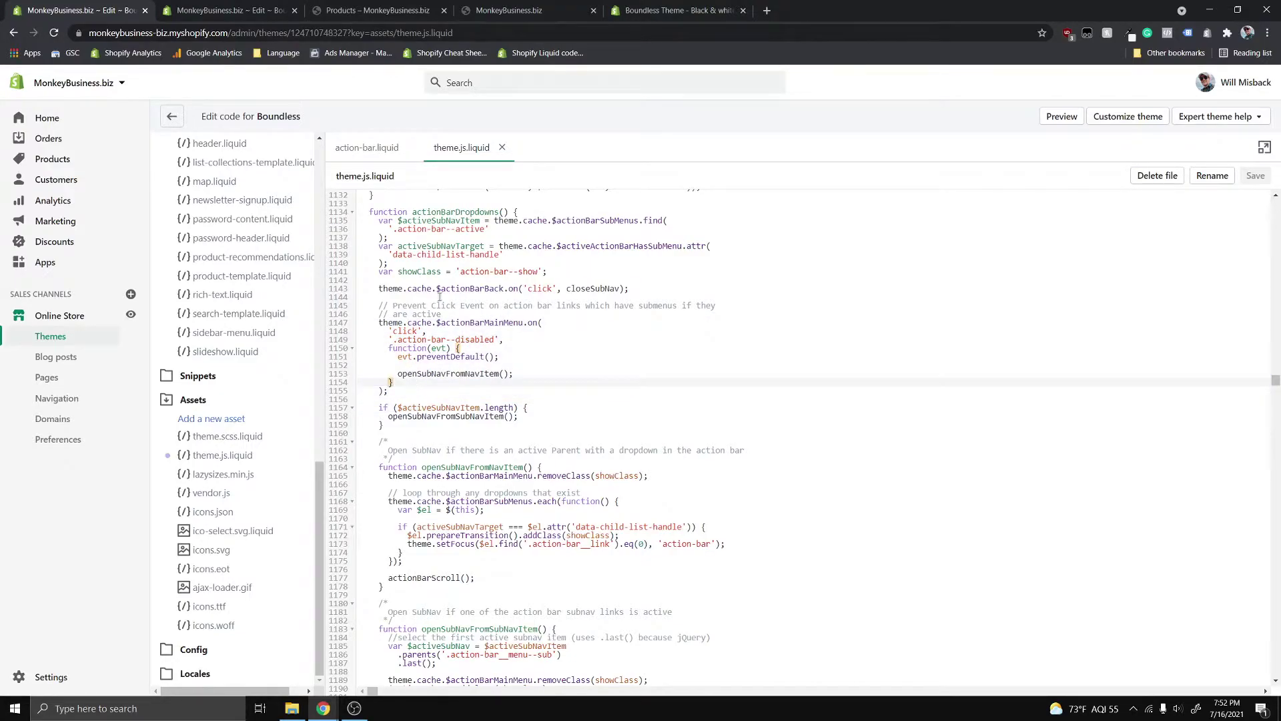
scroll(440, 296, up, 4)
scroll(504, 453, down, 6)
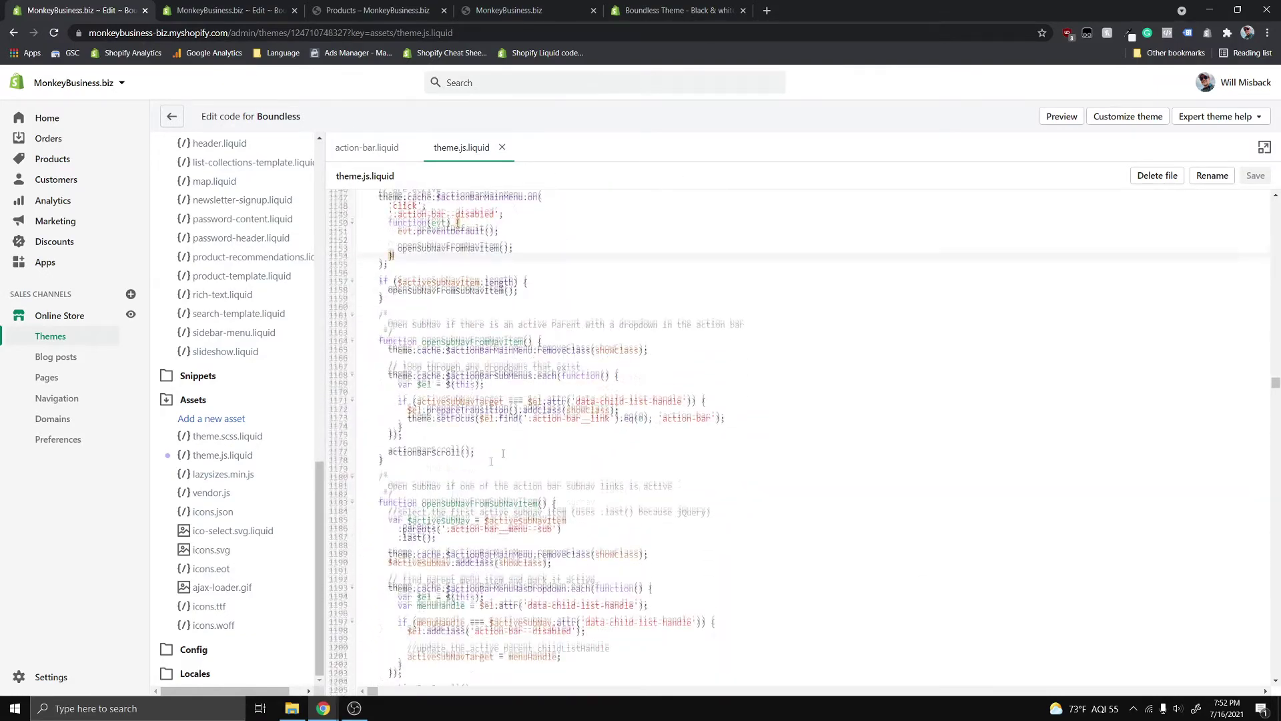
scroll(467, 460, up, 2)
Comment out the openSubNavFromNavItem(); call on line 1153 with Ctrl+/
click(430, 375)
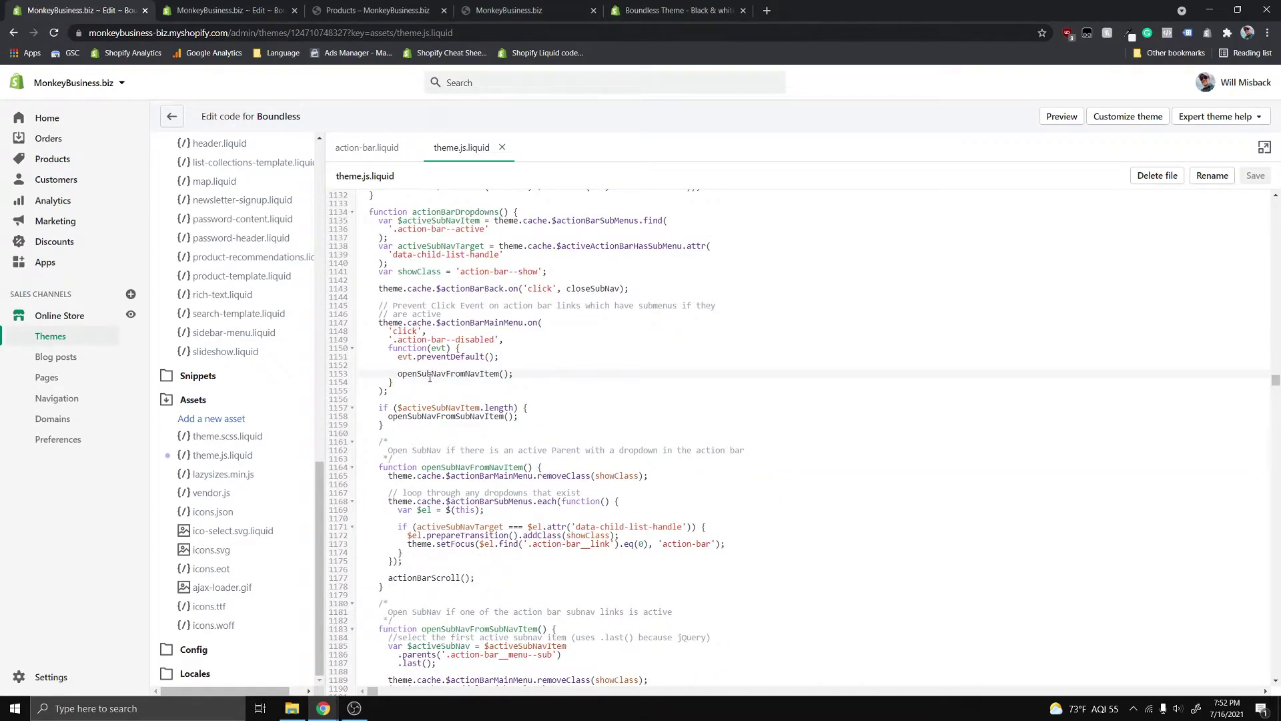
key(ctrl+slash)
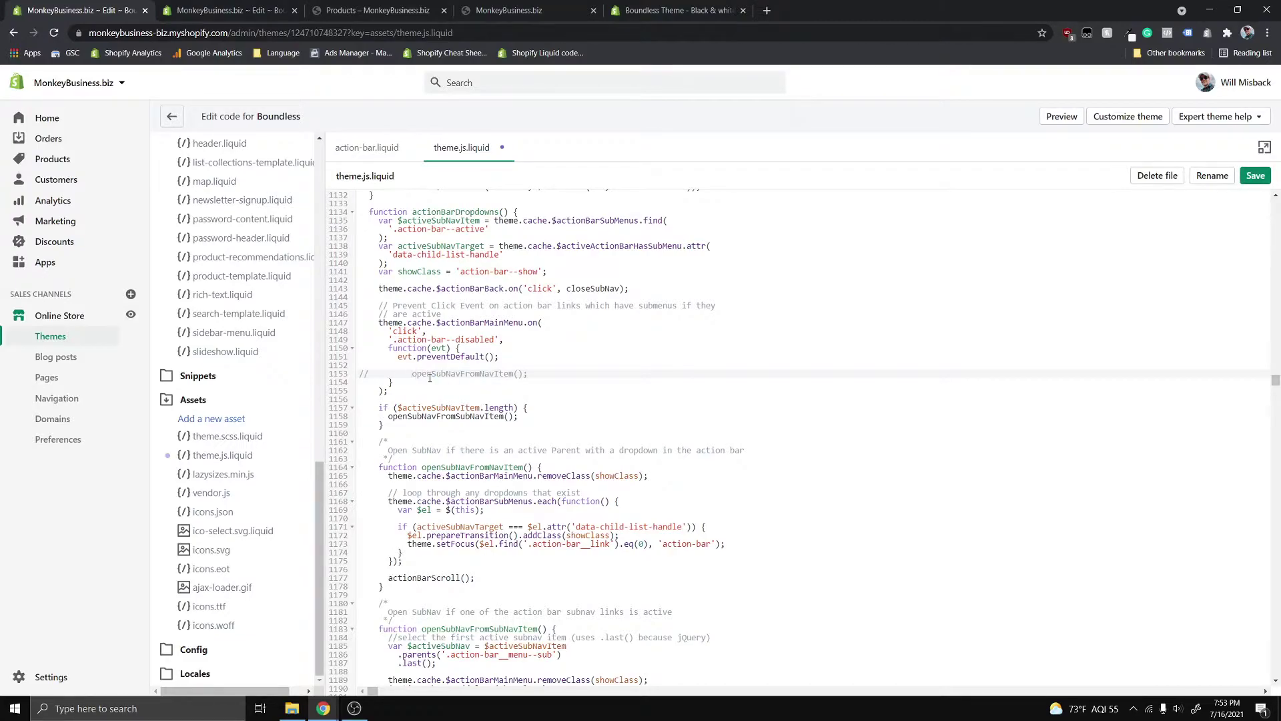
click(367, 374)
click(543, 375)
scroll(499, 345, up, 2)
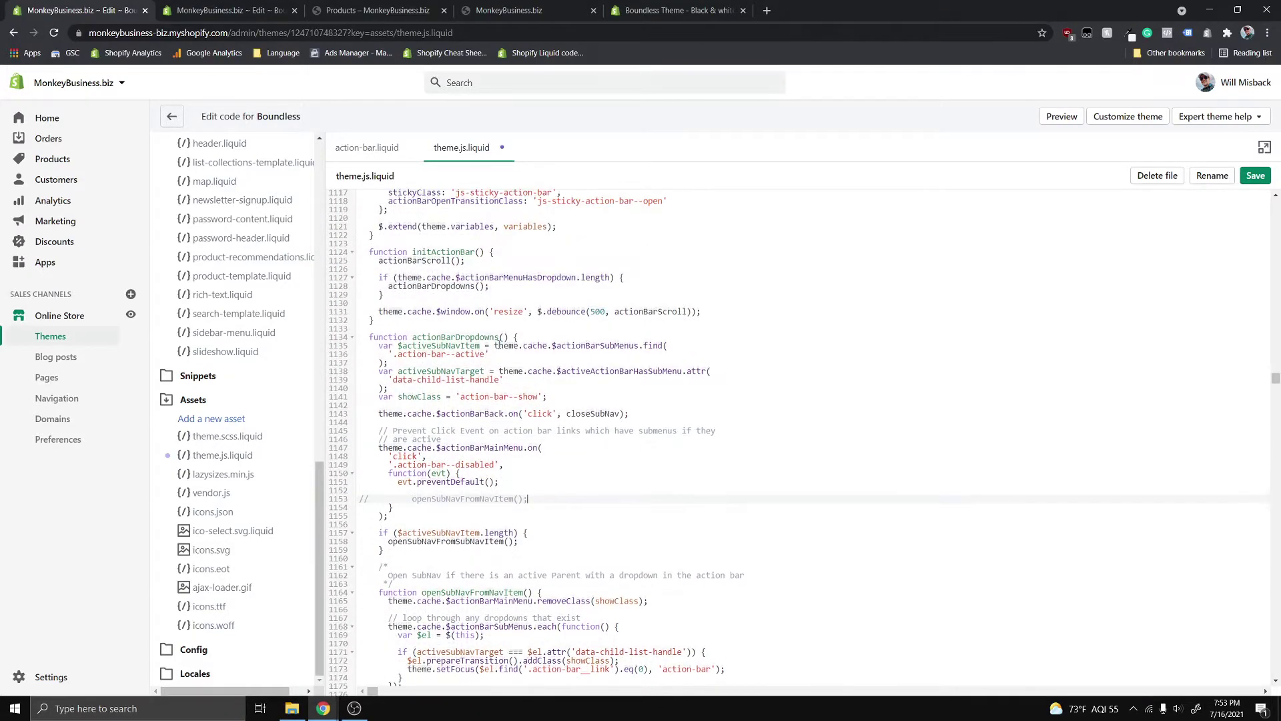
click(377, 10)
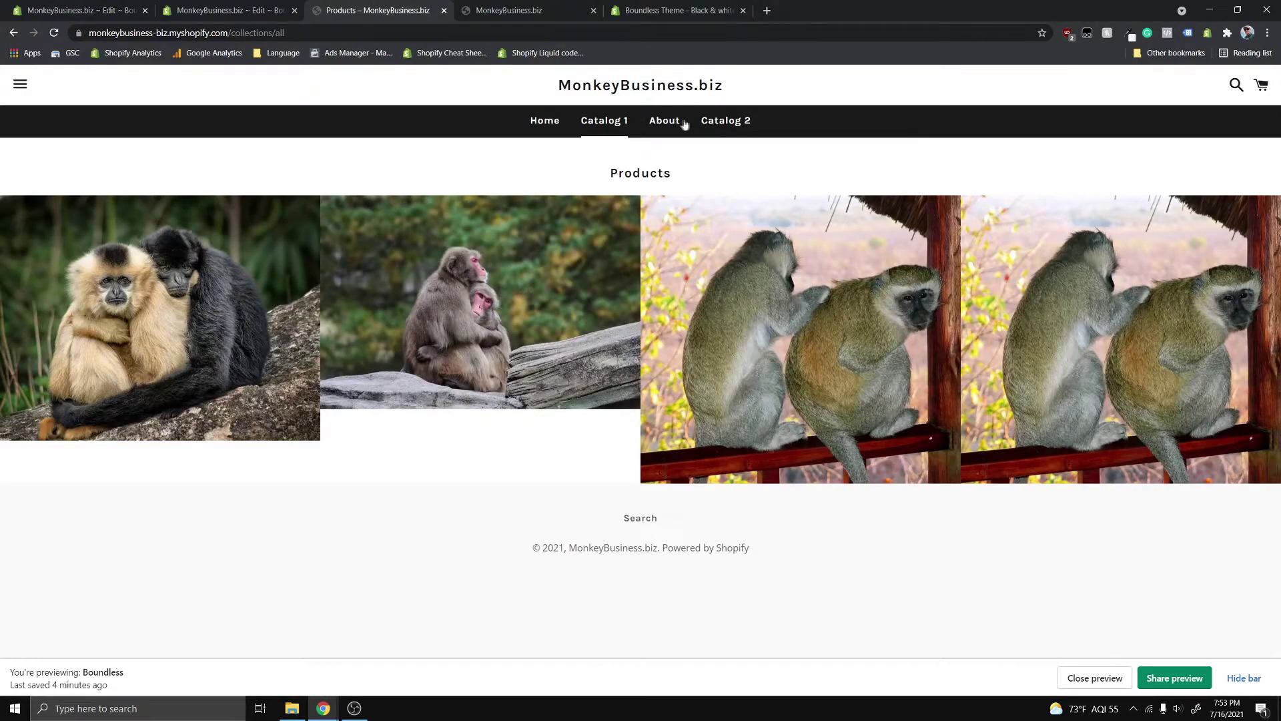
Reload the storefront Products page and return to the action-bar.liquid editors
key(F5)
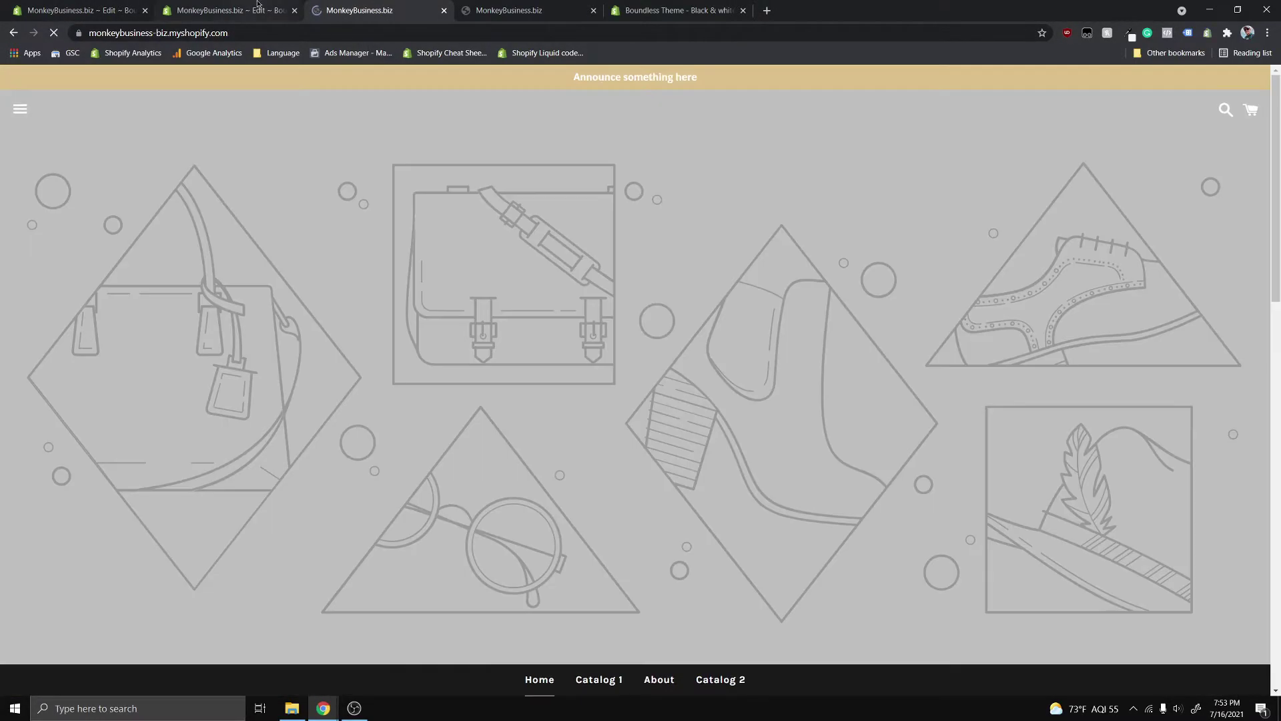
click(231, 10)
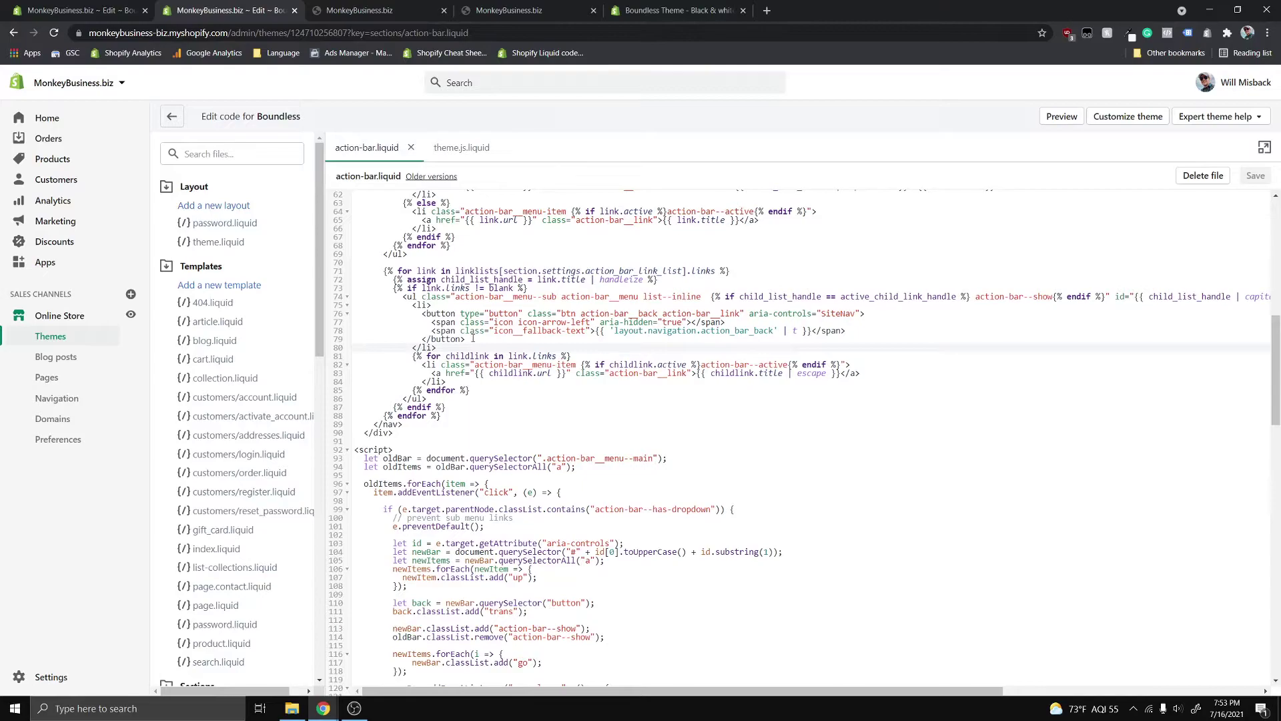
key(ctrl+shift+Tab)
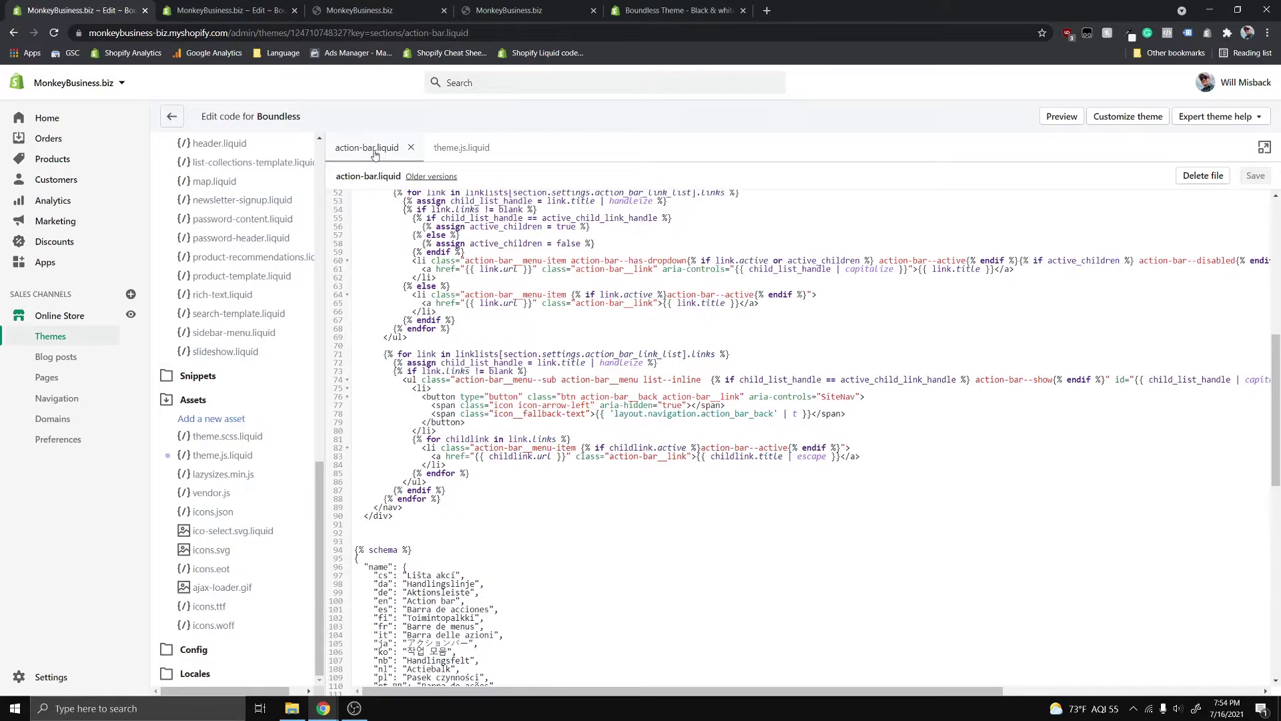
click(374, 154)
scroll(441, 411, down, 1)
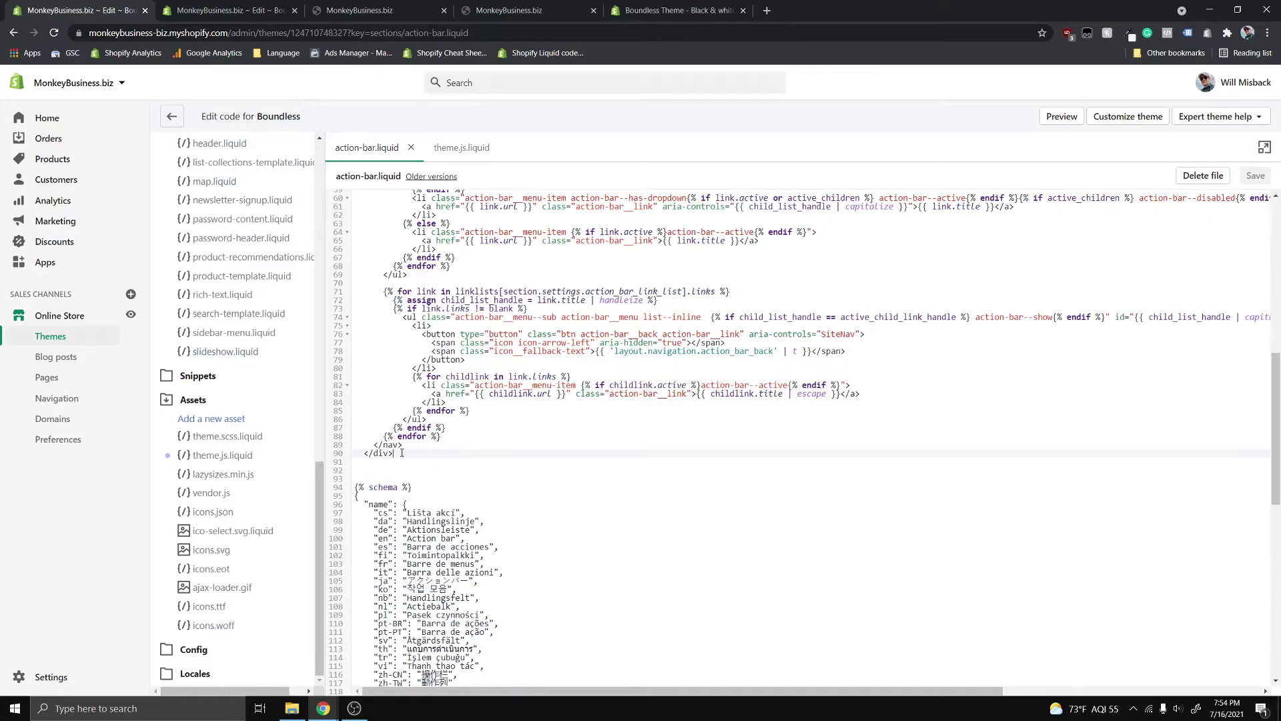
Copy the script and style block (lines 92–159) into Boundless's action-bar.liquid after </div>
click(226, 10)
drag(360, 193, 437, 592)
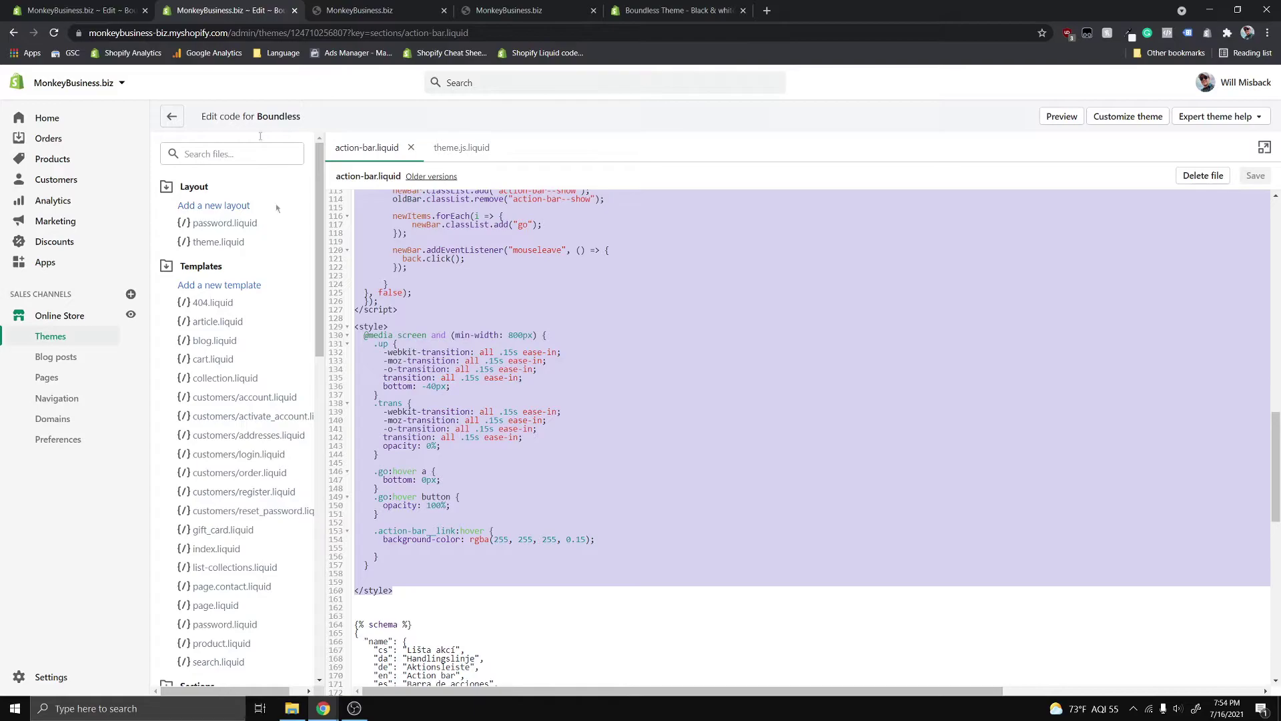
click(127, 10)
click(375, 471)
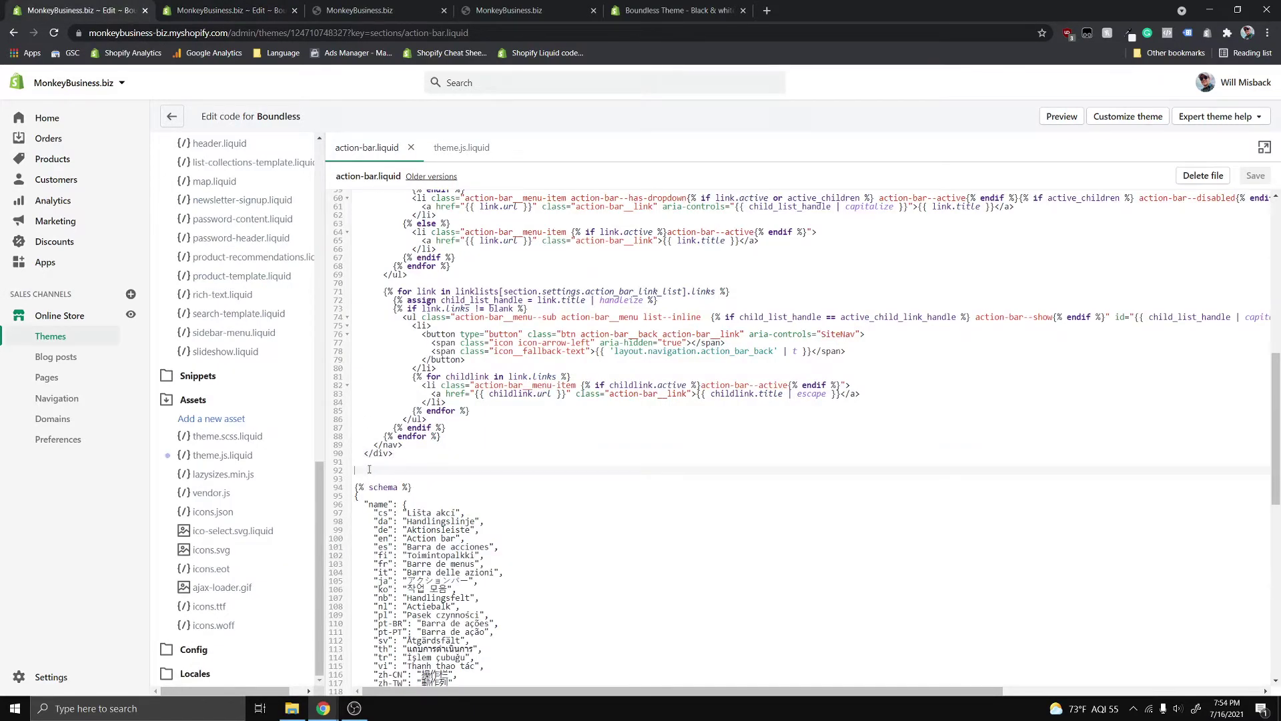
key(ctrl+v)
Save the edited Boundless action-bar.liquid
scroll(439, 456, down, 2)
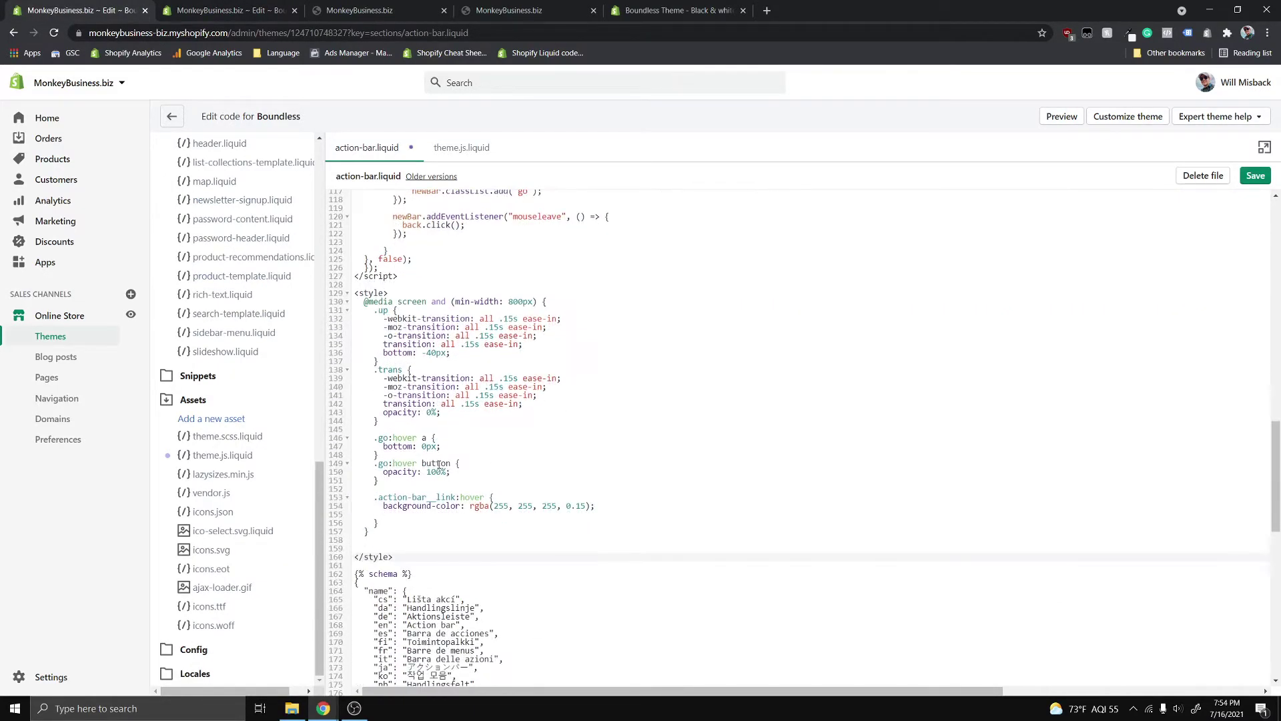
scroll(801, 334, up, 5)
click(1041, 308)
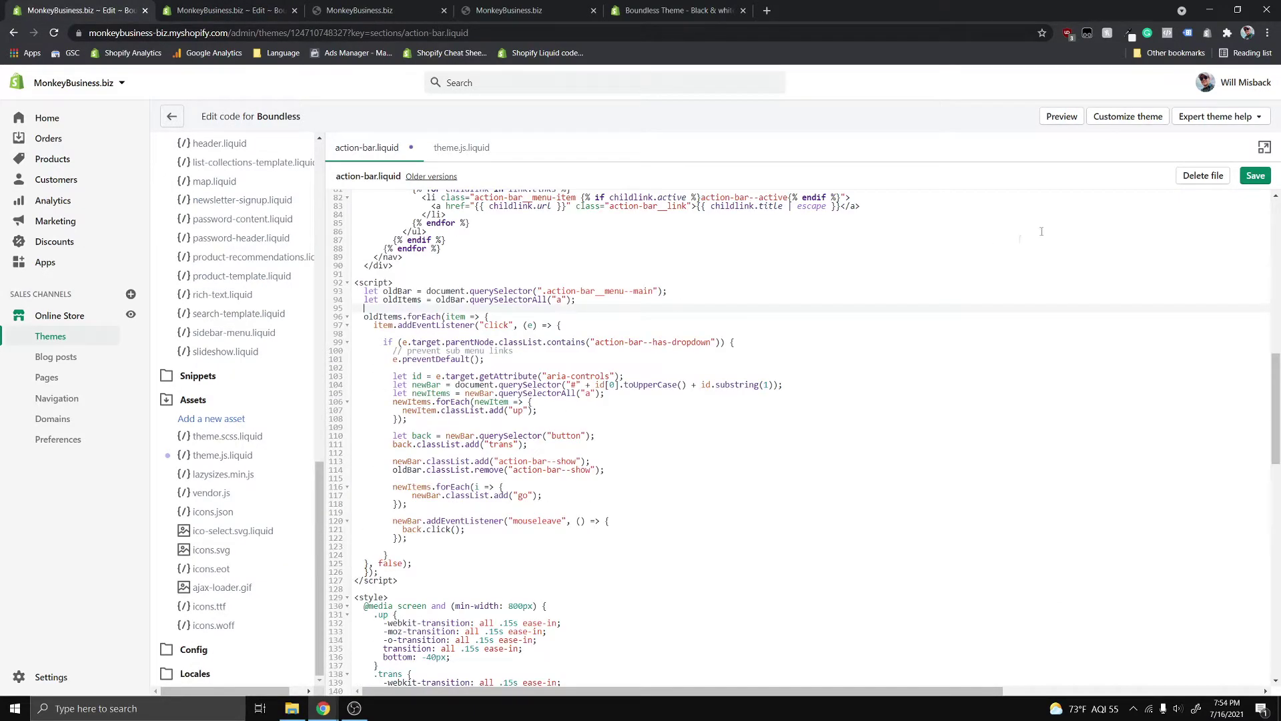
click(1252, 179)
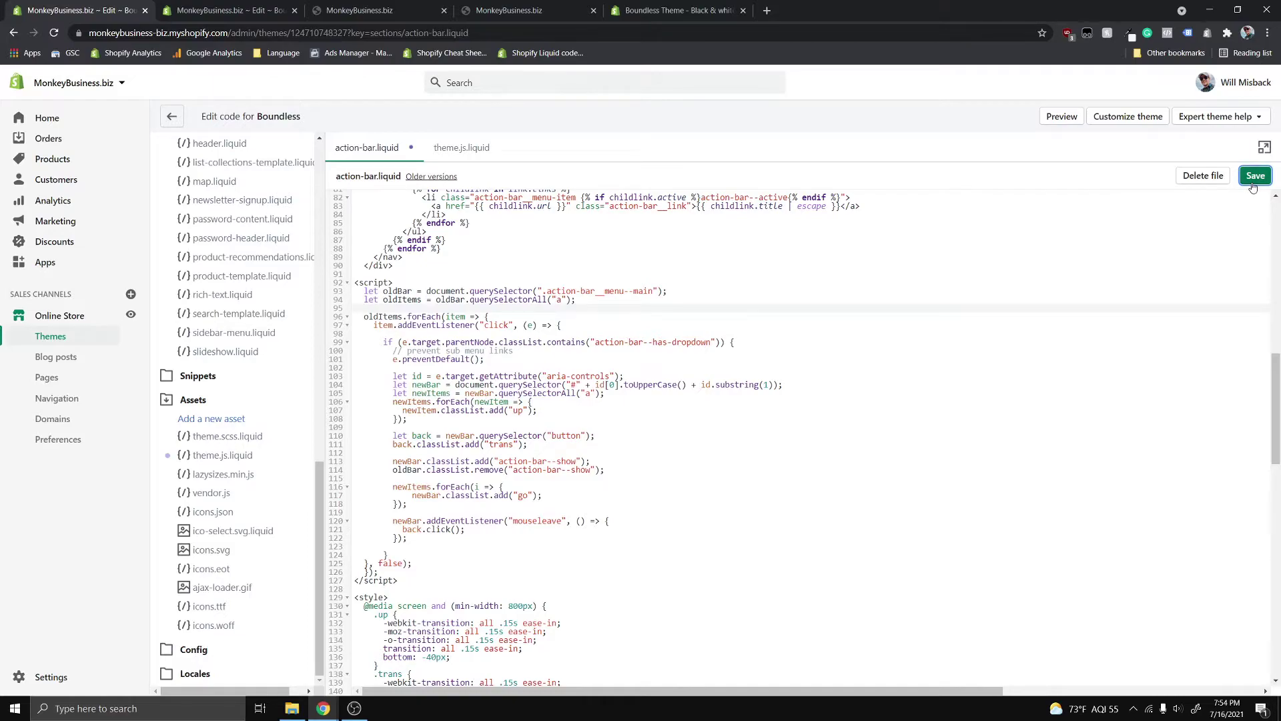
click(460, 148)
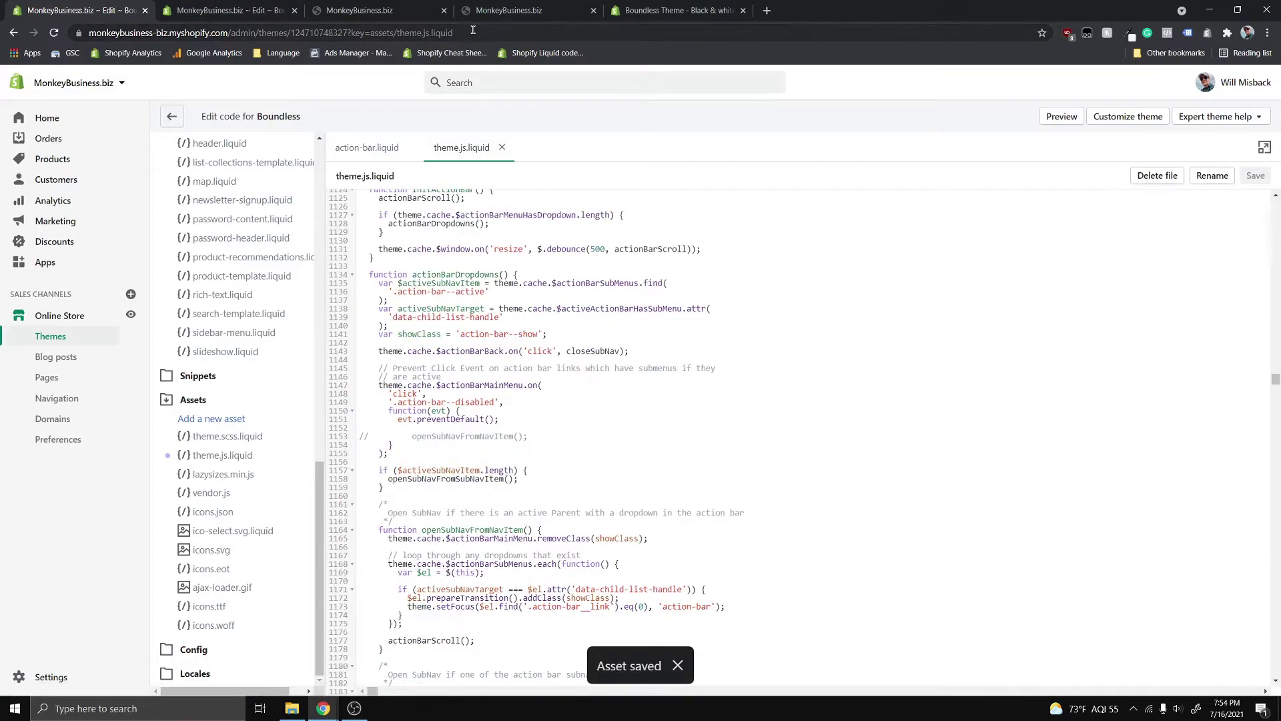
Reload the storefront home page with F5 and close the theme preview bar
key(ctrl+4)
scroll(414, 460, up, 4)
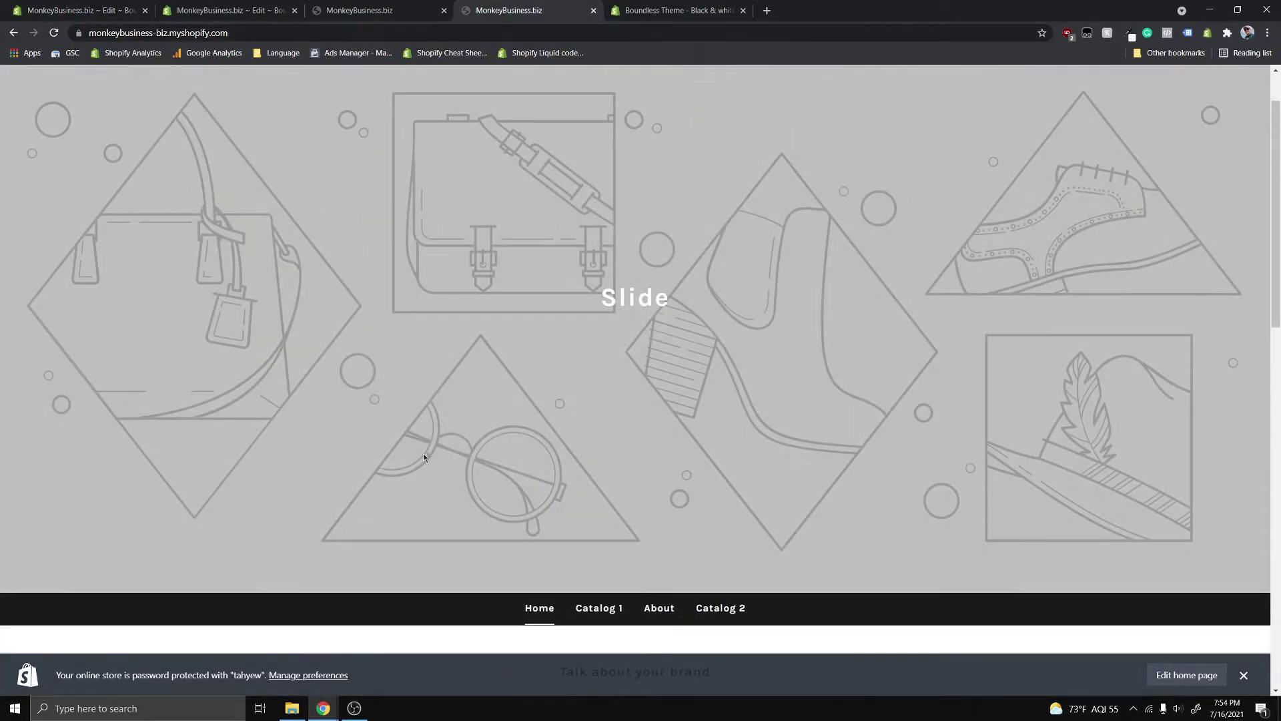
click(374, 10)
key(ctrl+4)
key(F5)
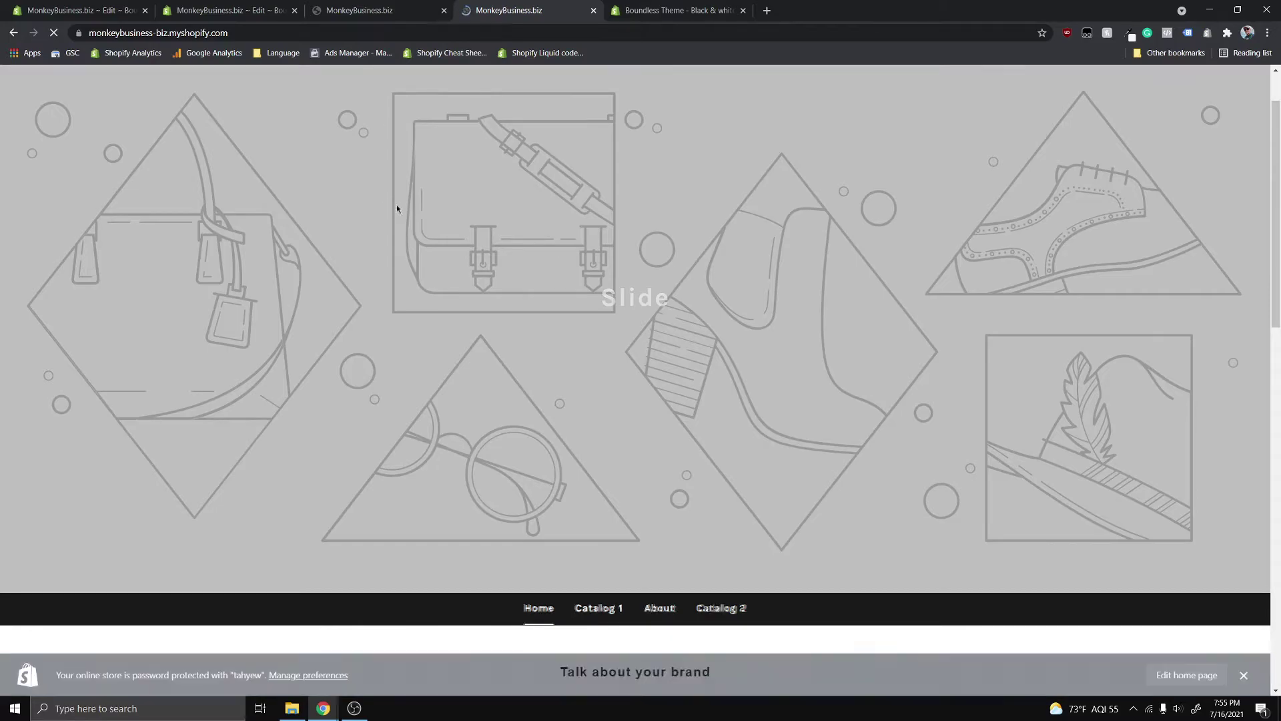
scroll(400, 227, down, 2)
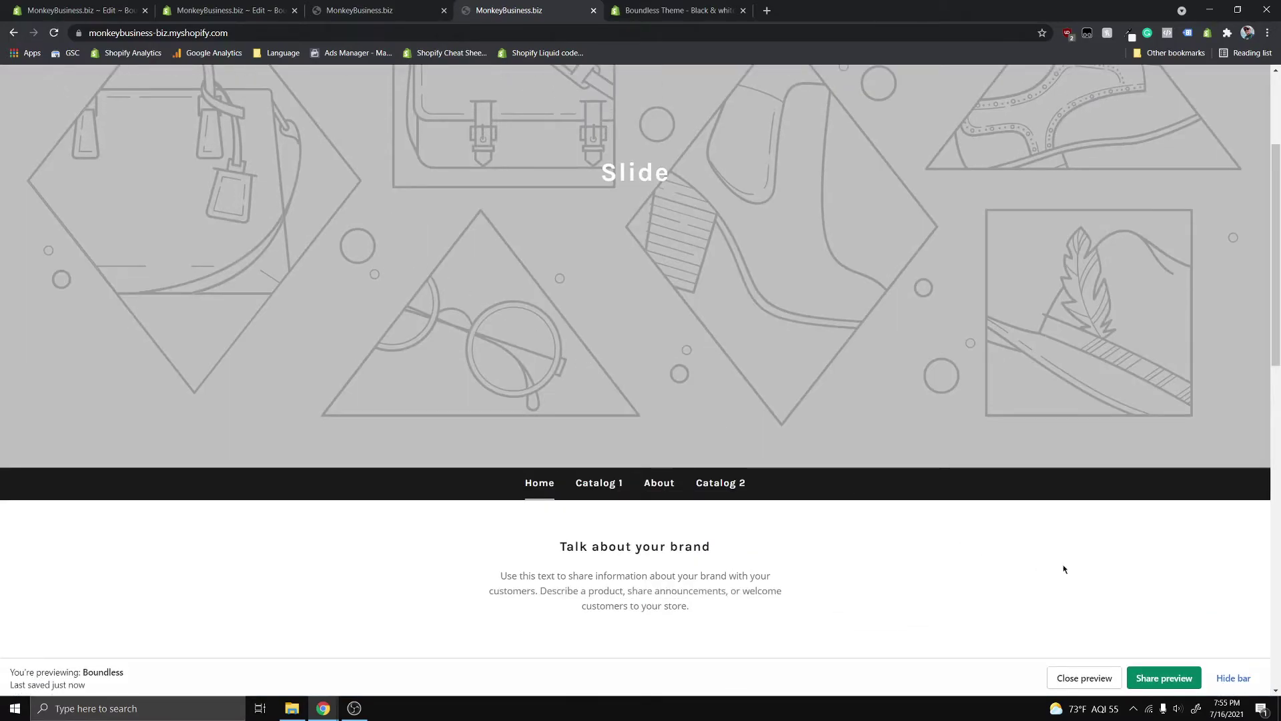
click(1085, 678)
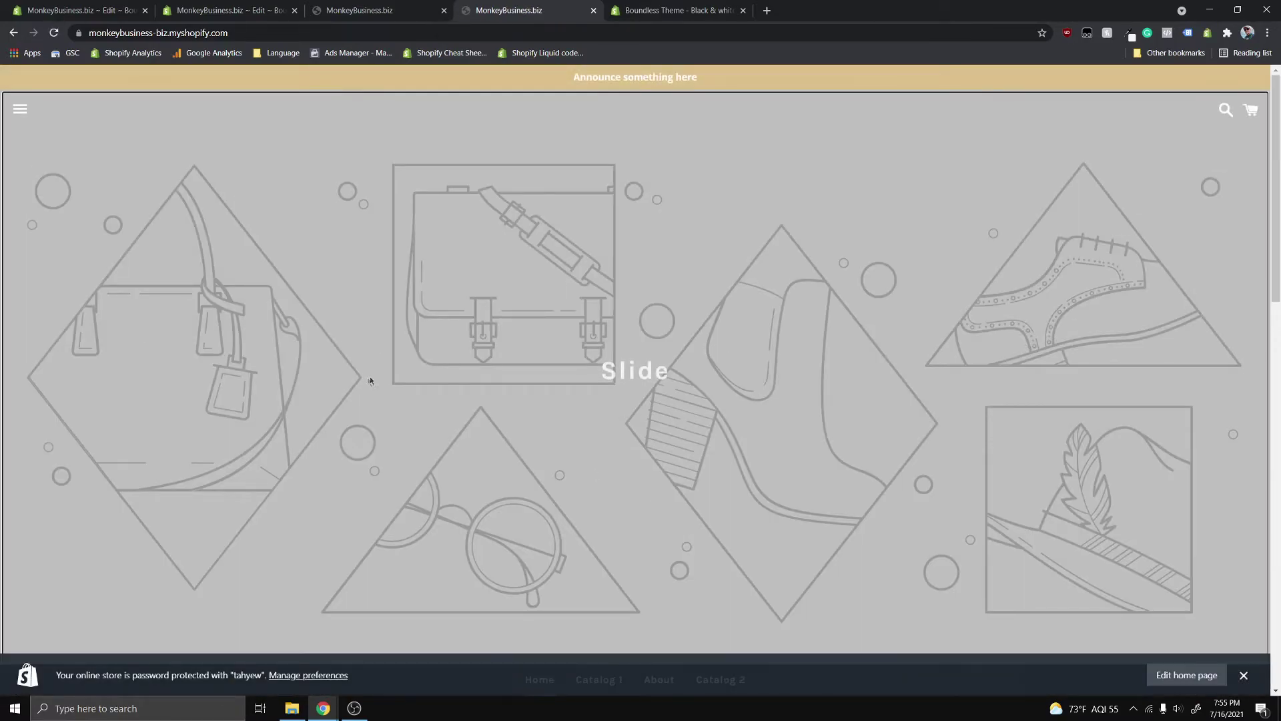
scroll(370, 381, down, 5)
scroll(490, 384, up, 3)
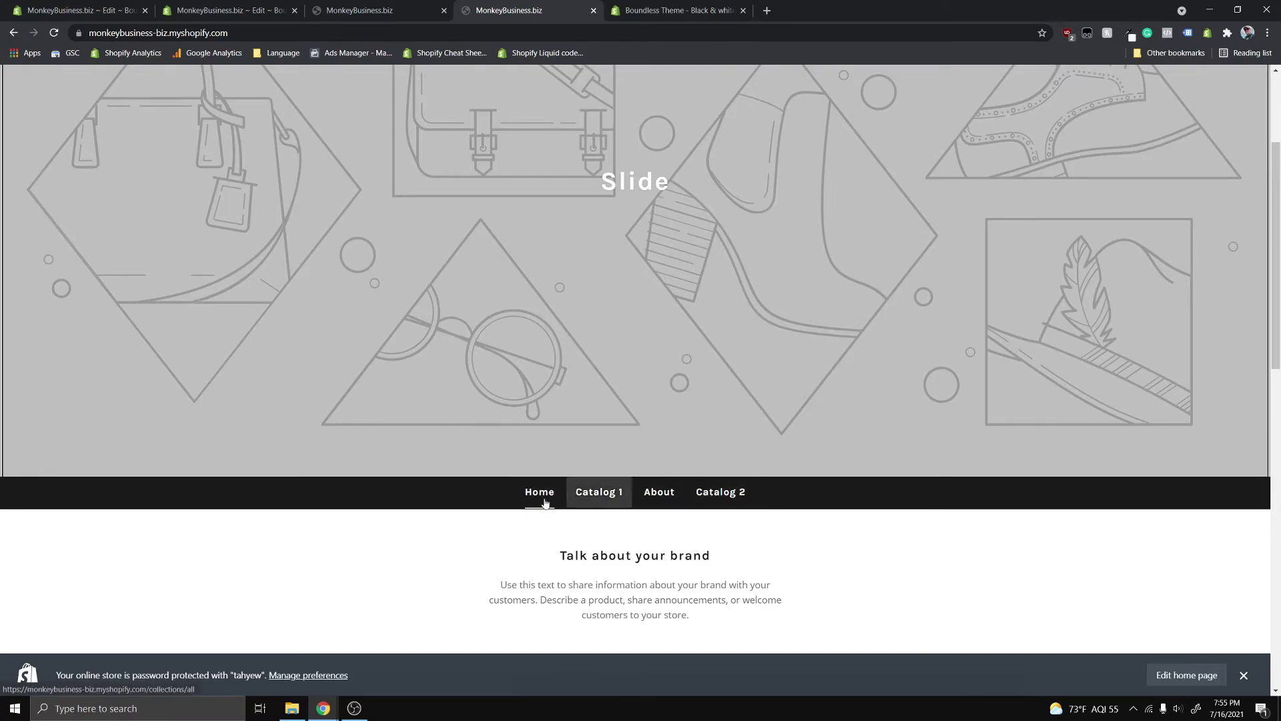
Open and close the Catalog 1 and Catalog 2 submenus several times, then follow Catalog 2's Google link
click(617, 500)
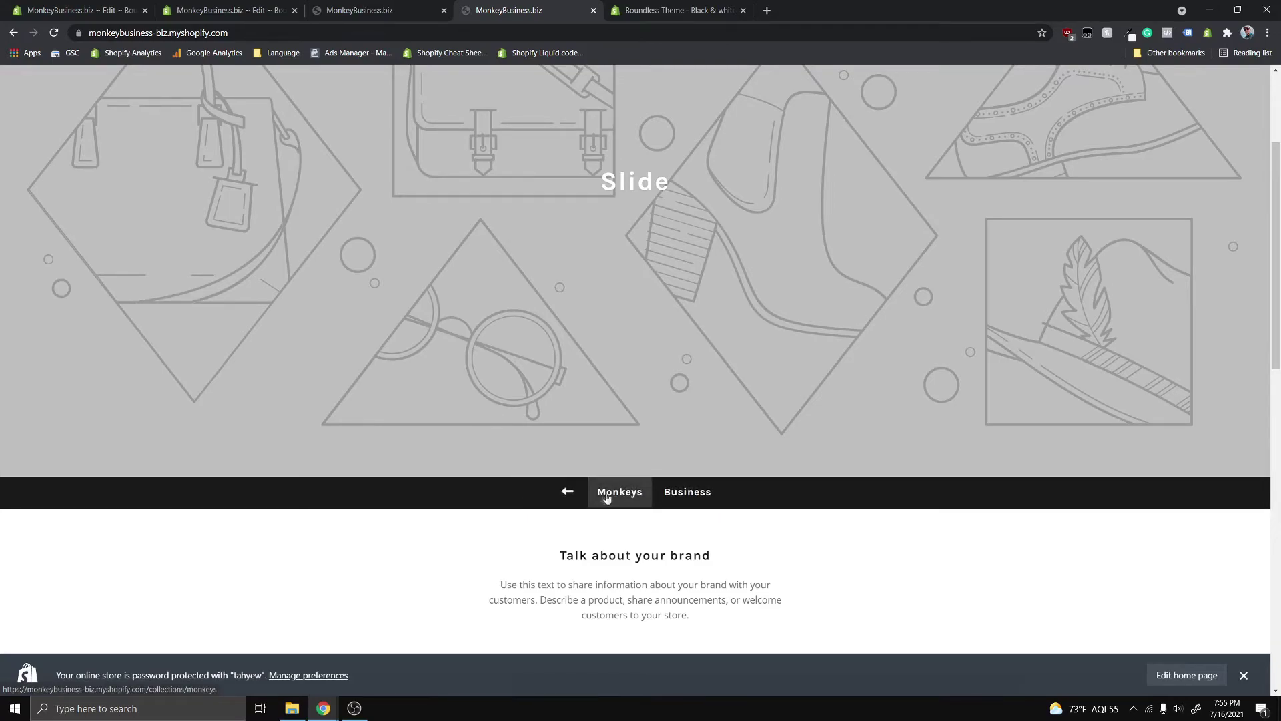
click(586, 493)
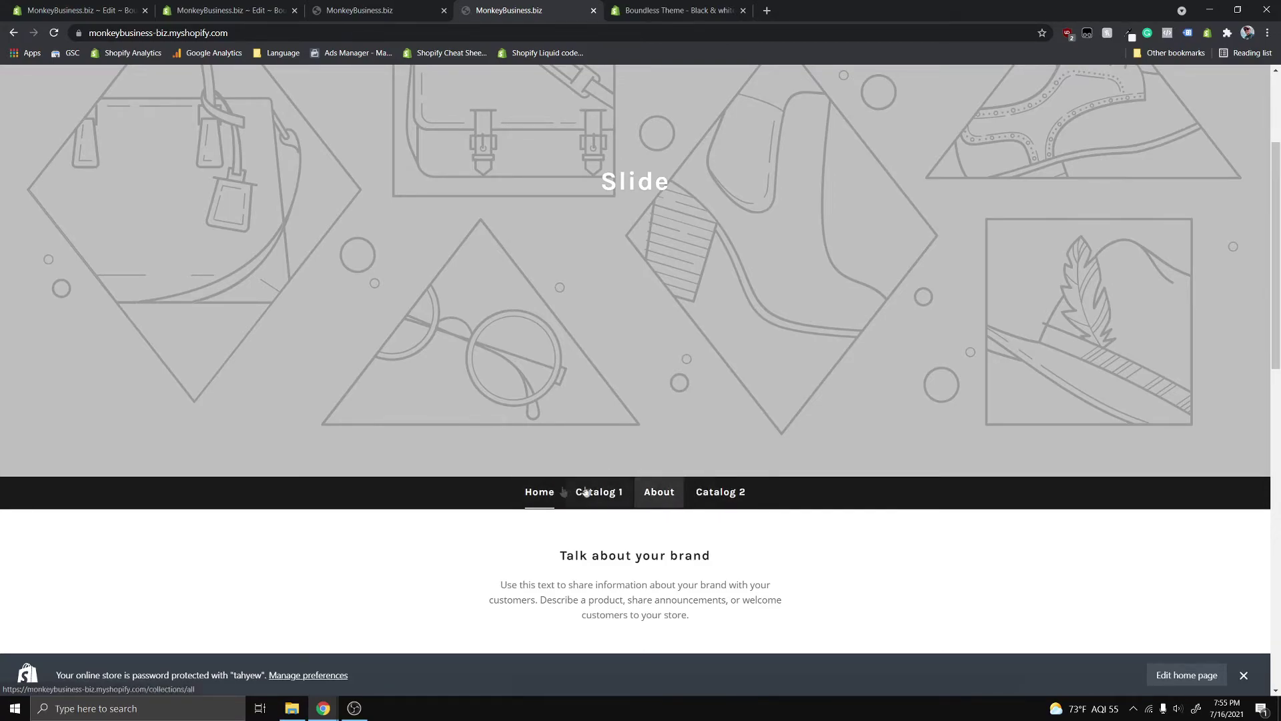
click(609, 492)
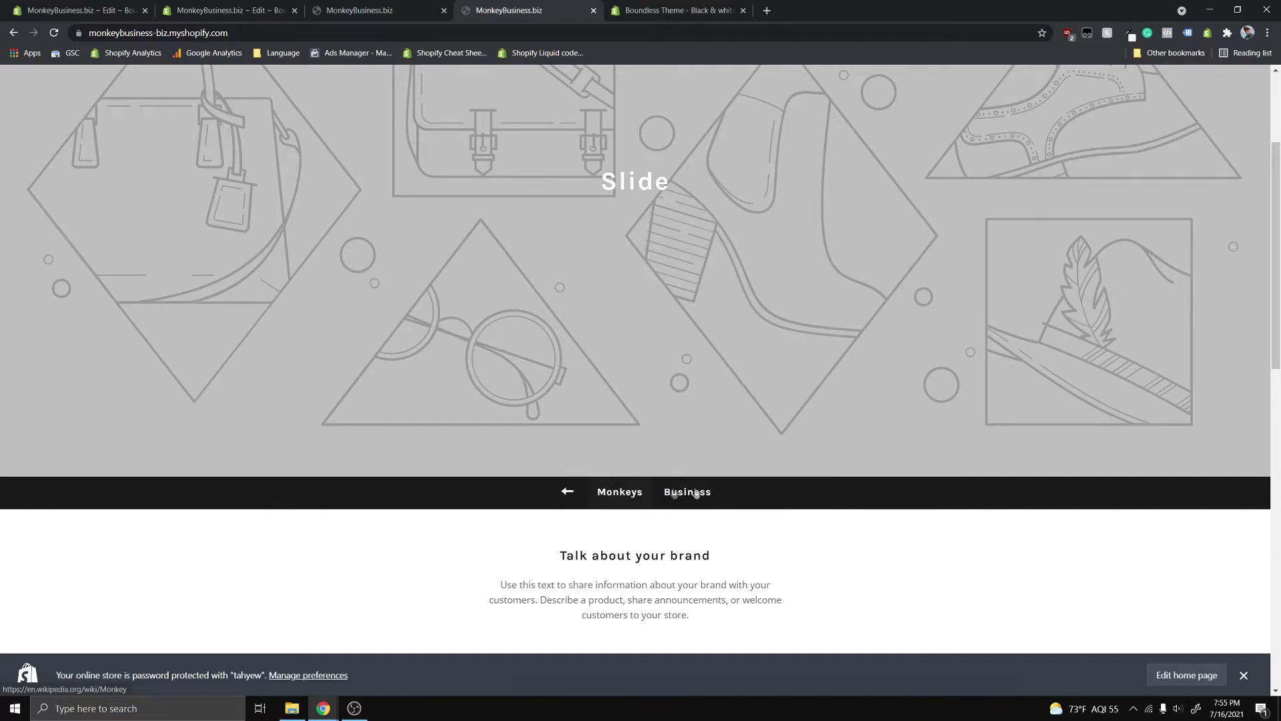
click(566, 490)
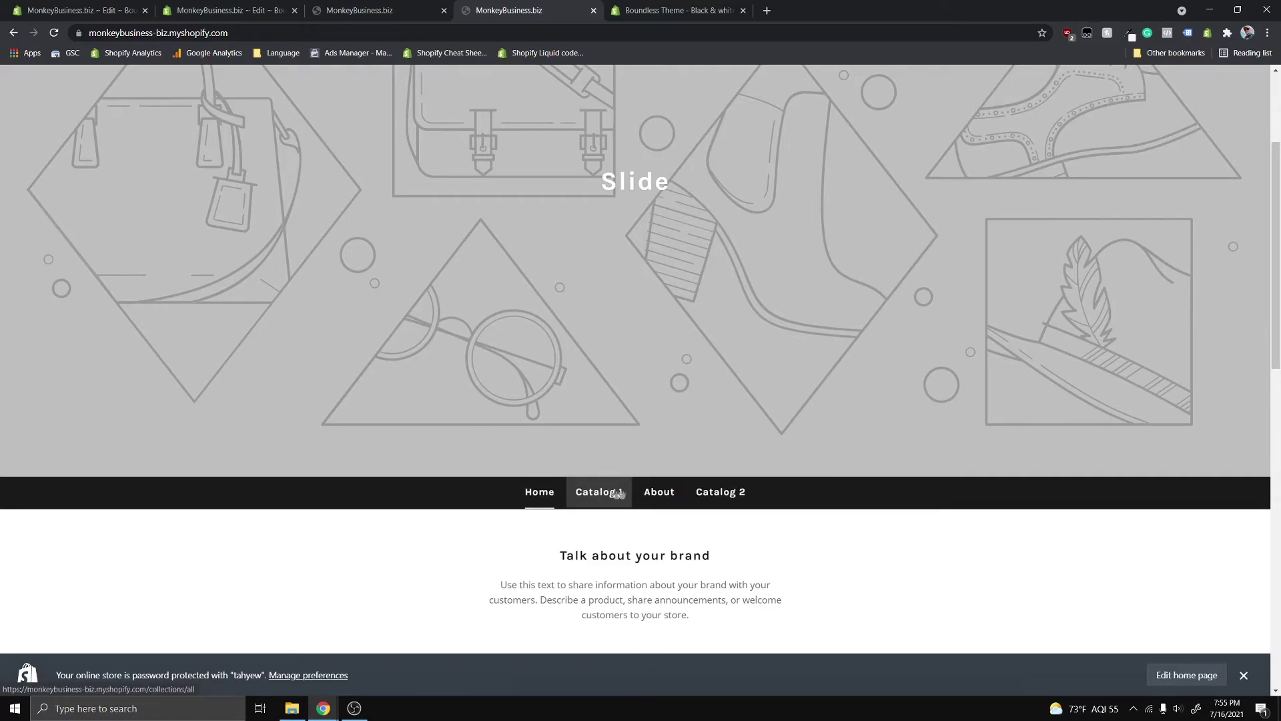
click(724, 493)
click(607, 492)
click(736, 494)
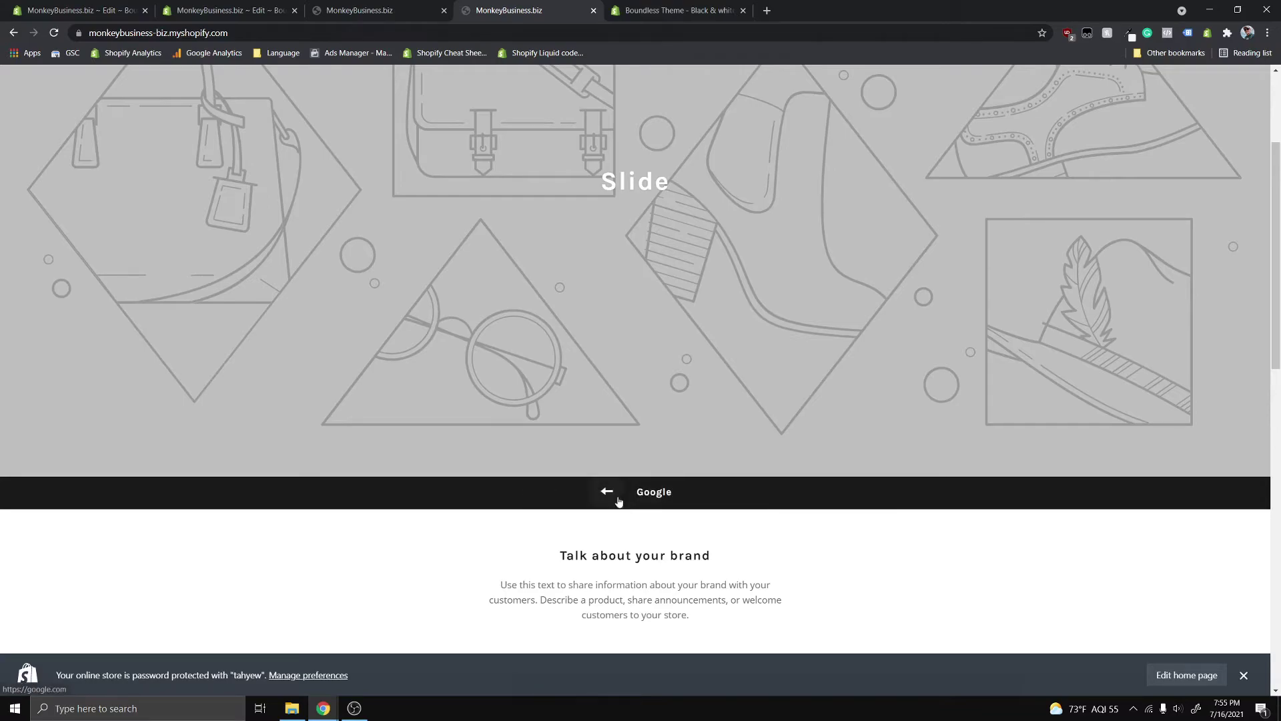
click(607, 493)
click(610, 492)
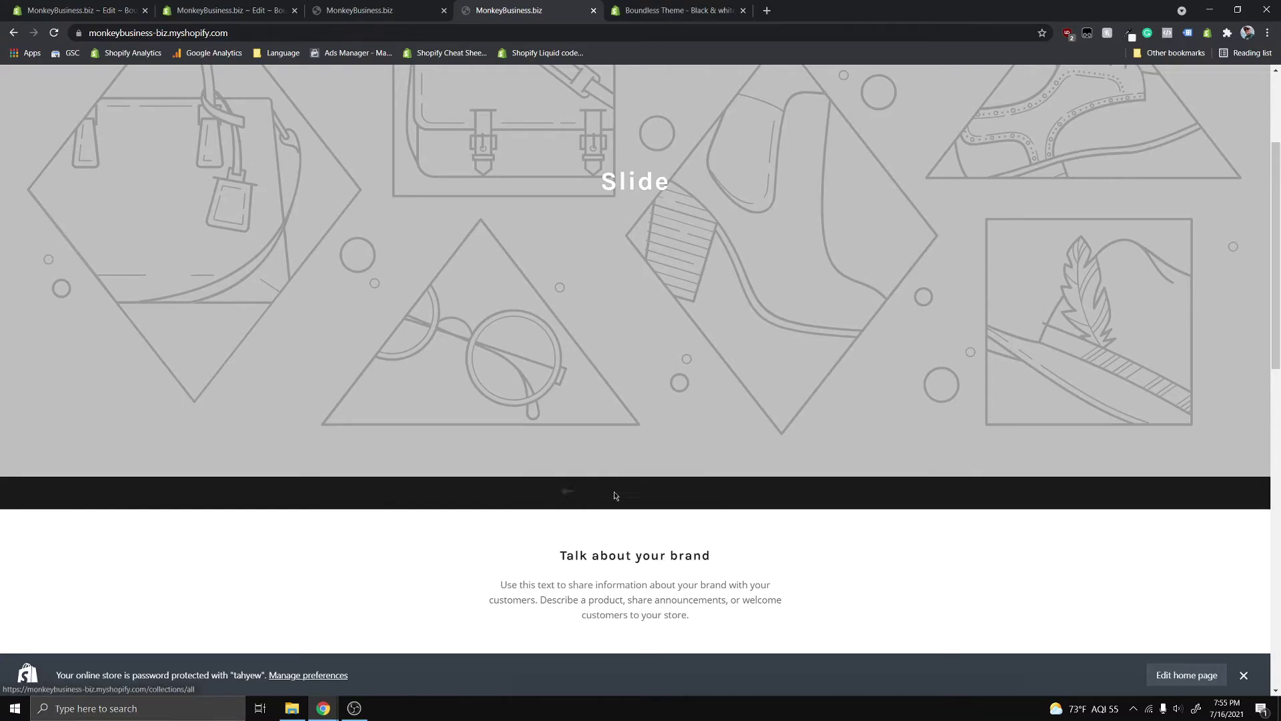
click(567, 492)
click(699, 494)
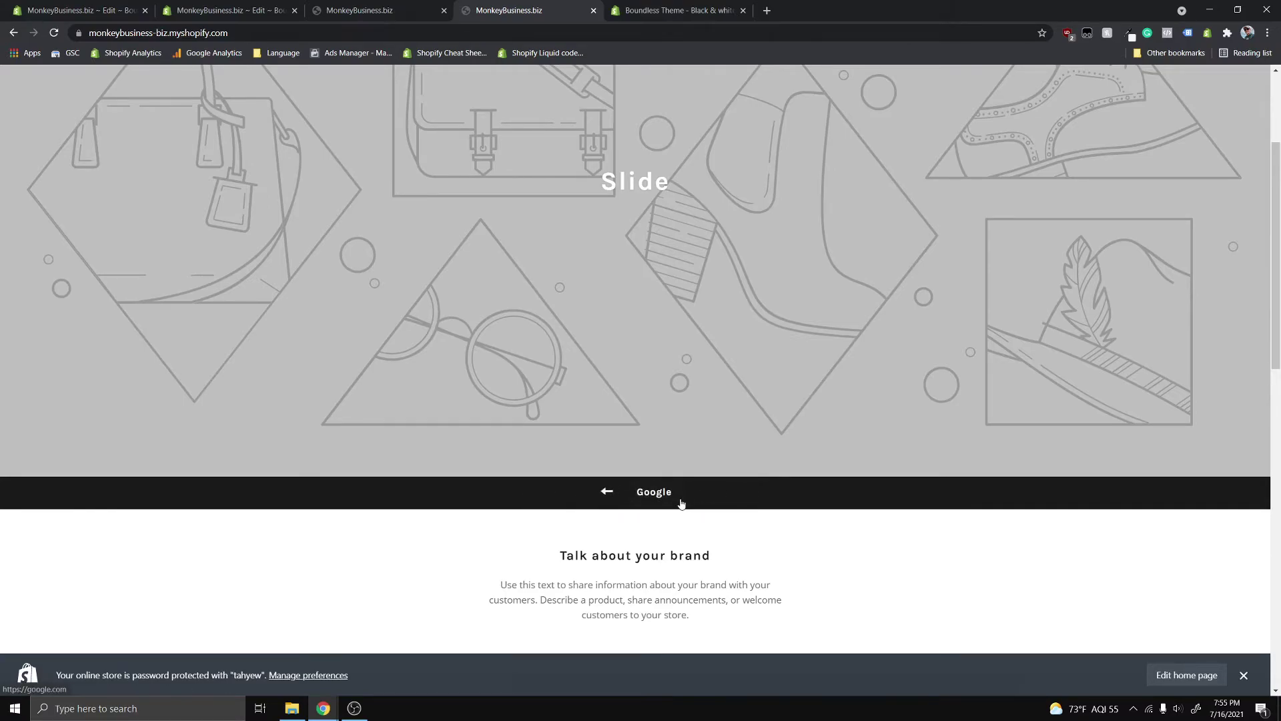
click(650, 496)
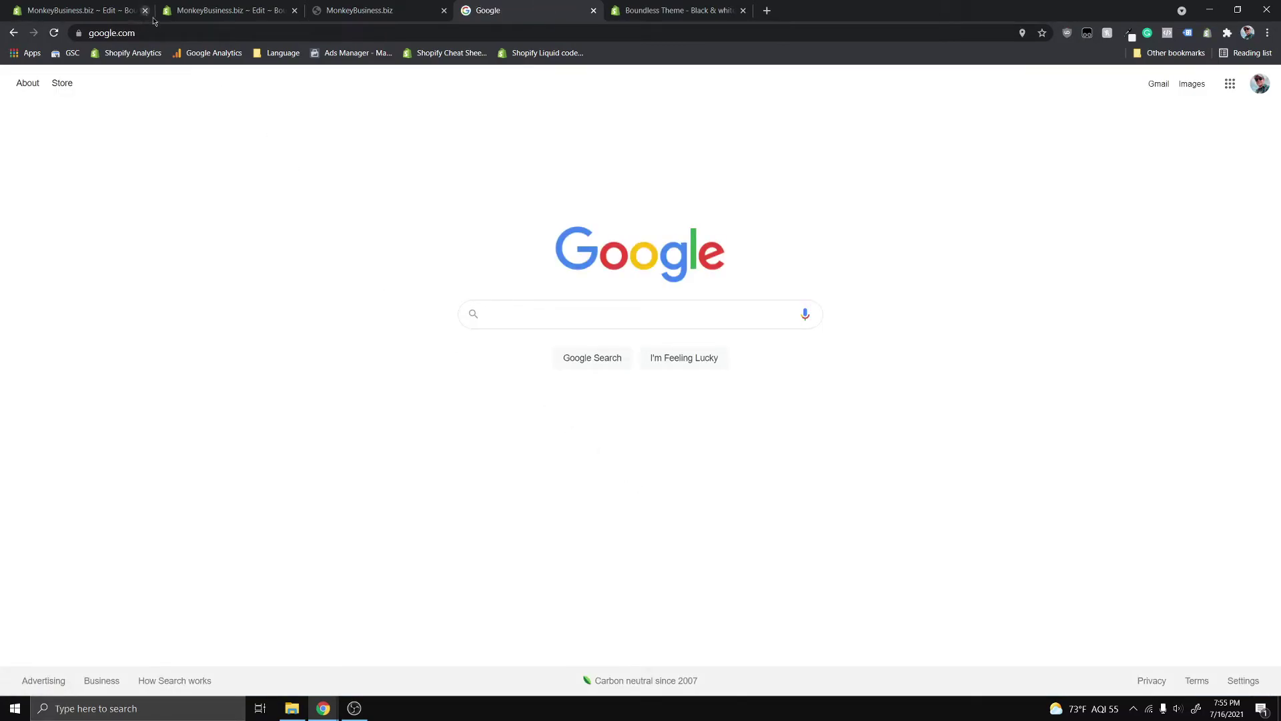
Go back from google.com to the MonkeyBusiness.biz home page with Alt+Left
key(alt+Left)
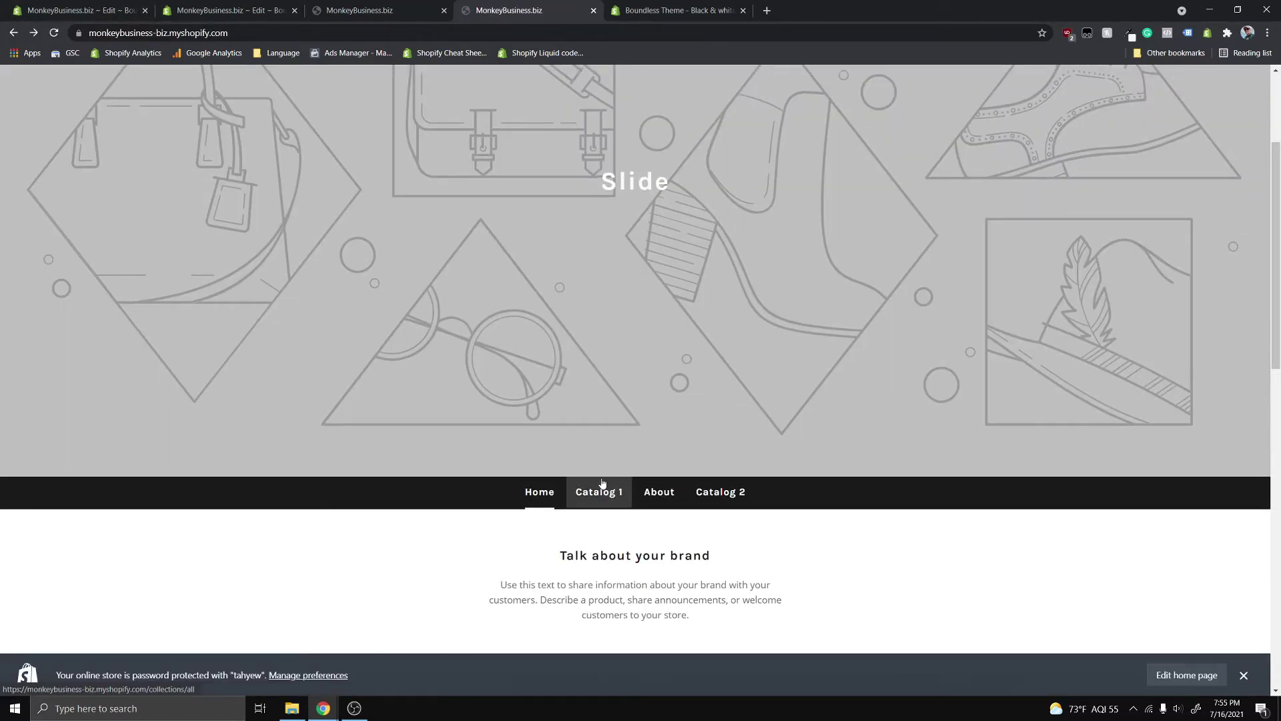